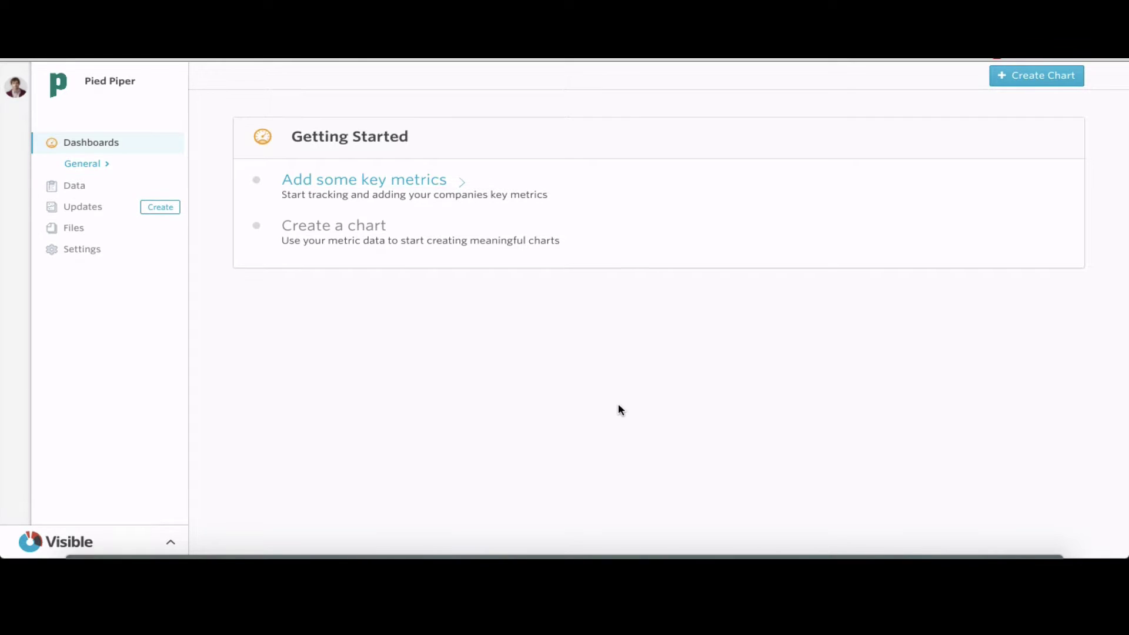
Authorize a Google account for Google Sheets and select the Pied Pipers Metrics spreadsheet as a data source
{"action": "left_click", "coordinate": [113, 184]}
{"action": "left_click", "coordinate": [700, 293]}
{"action": "left_click", "coordinate": [959, 159]}
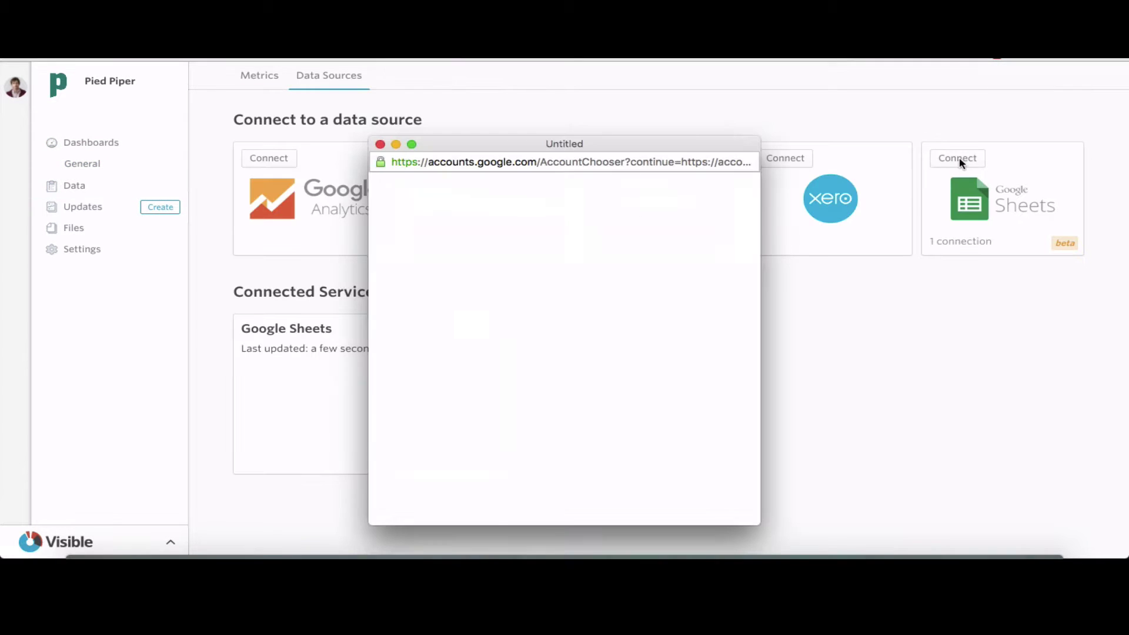
{"action": "left_click", "coordinate": [584, 283]}
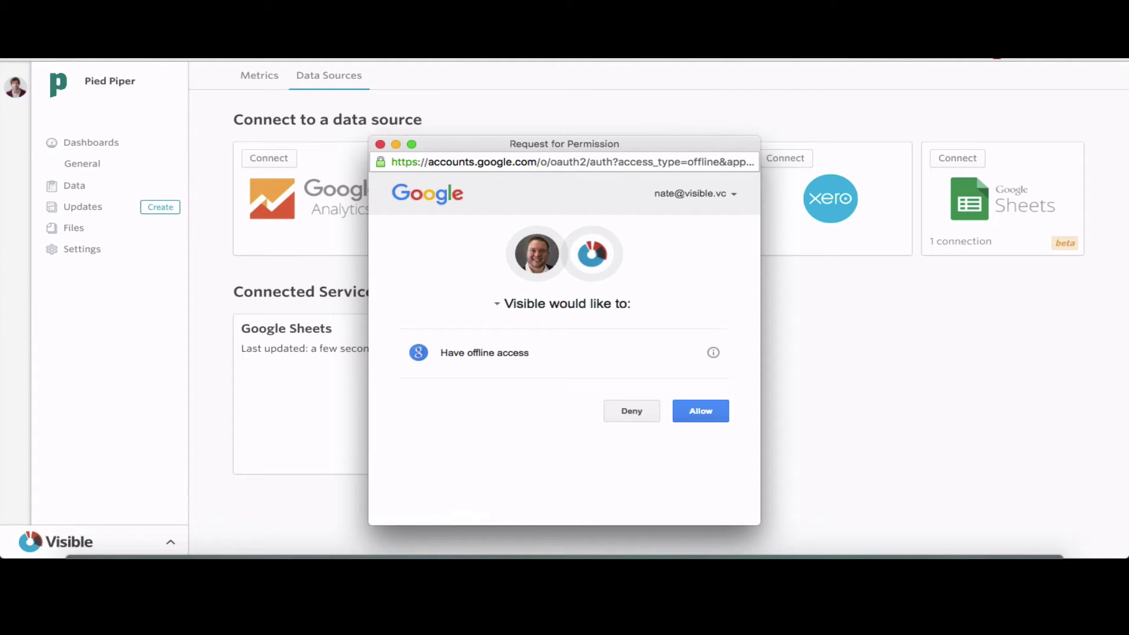
{"action": "left_click", "coordinate": [710, 410]}
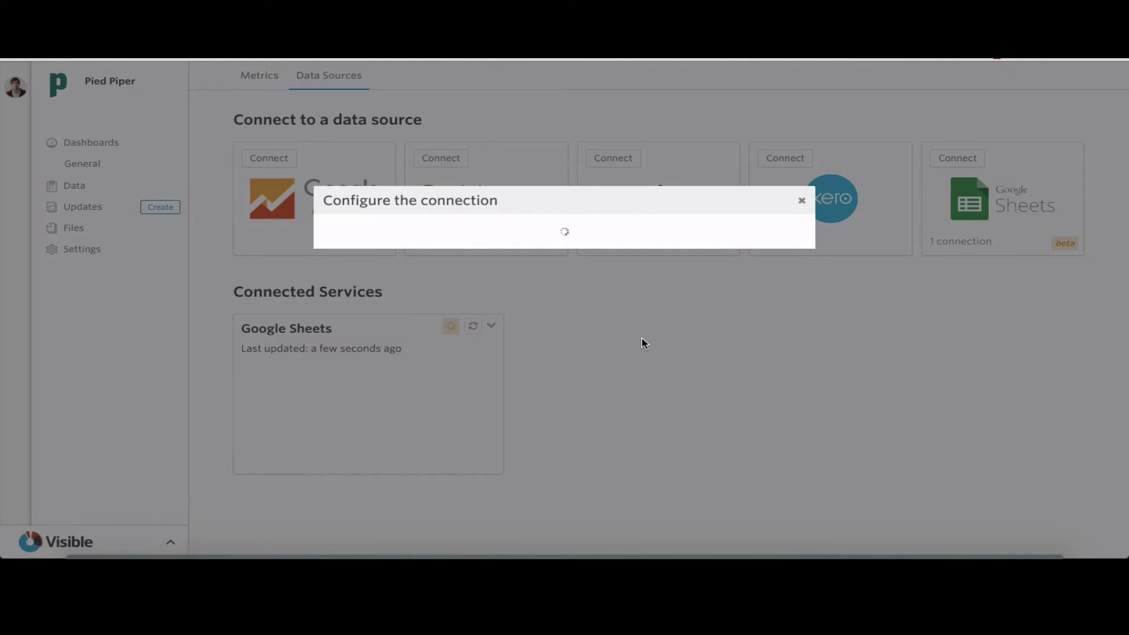
{"action": "left_click", "coordinate": [567, 252]}
{"action": "type", "text": "pied"}
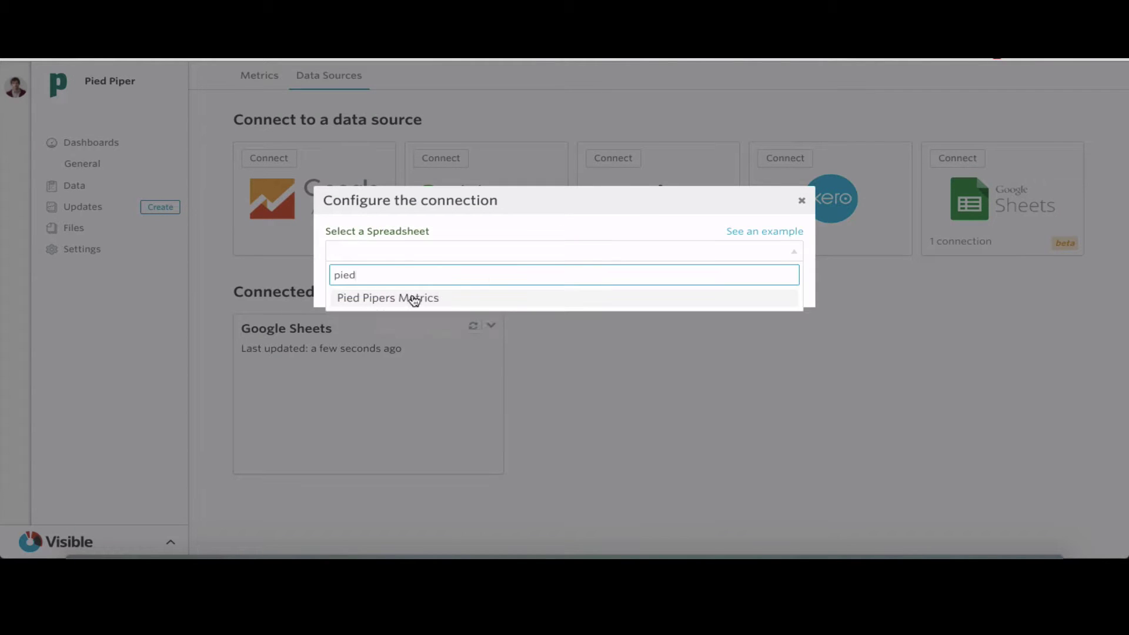
{"action": "left_click", "coordinate": [416, 297]}
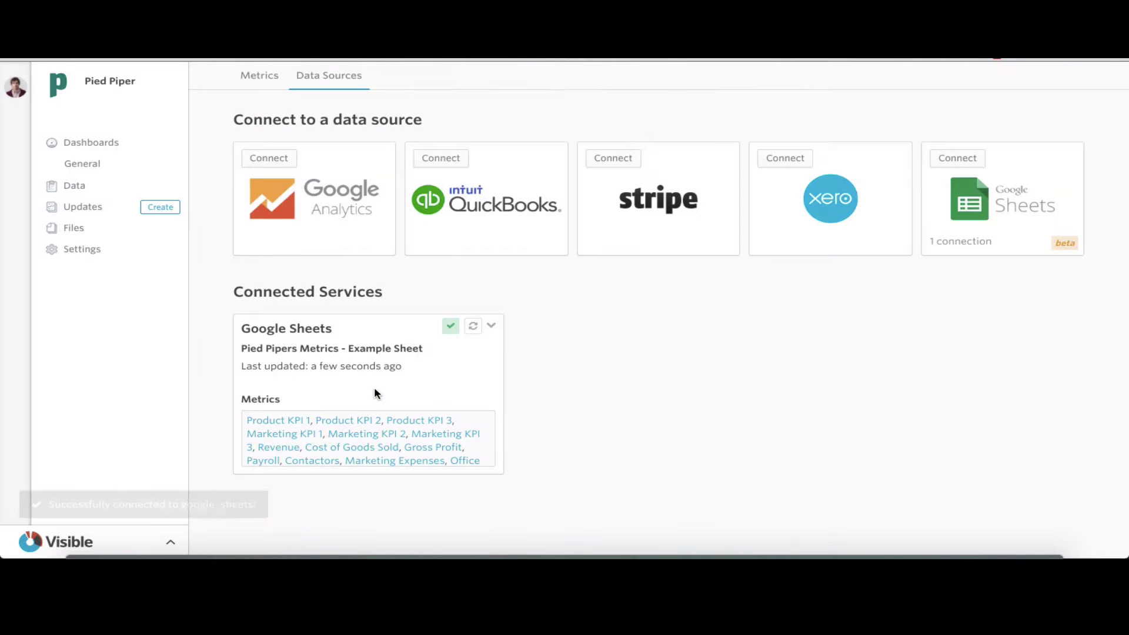
Add a Streams Compressed area chart to the General dashboard and widen it
{"action": "left_click", "coordinate": [102, 187]}
{"action": "scroll", "coordinate": [282, 330], "scroll_direction": "down", "scroll_amount": 4}
{"action": "scroll", "coordinate": [276, 294], "scroll_direction": "up", "scroll_amount": 4}
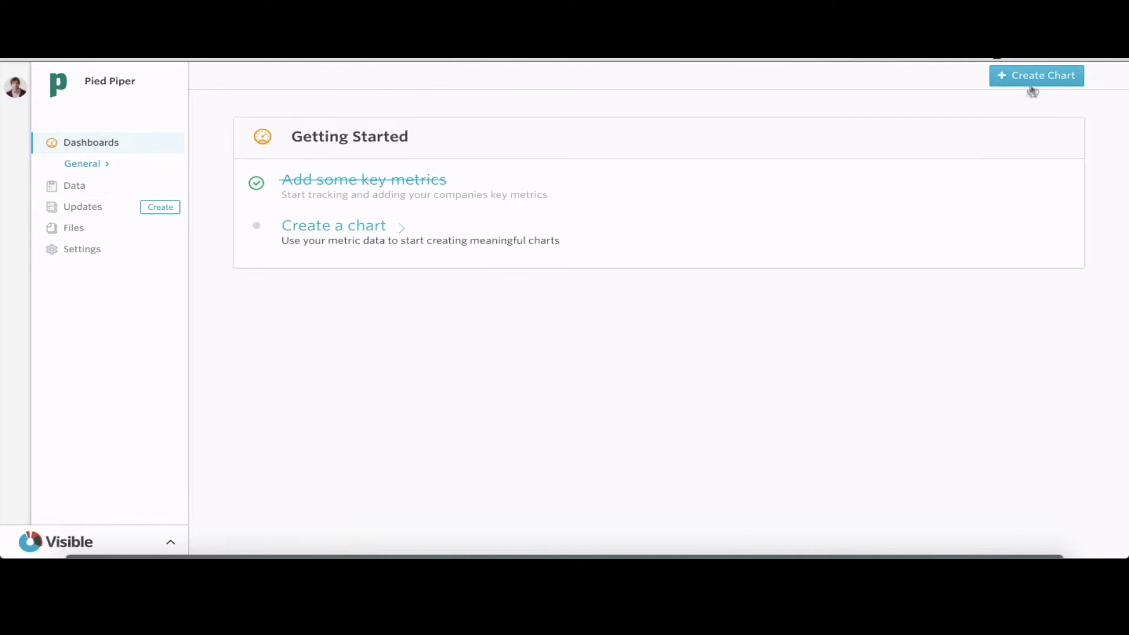
{"action": "left_click", "coordinate": [1032, 83]}
{"action": "left_click", "coordinate": [839, 127]}
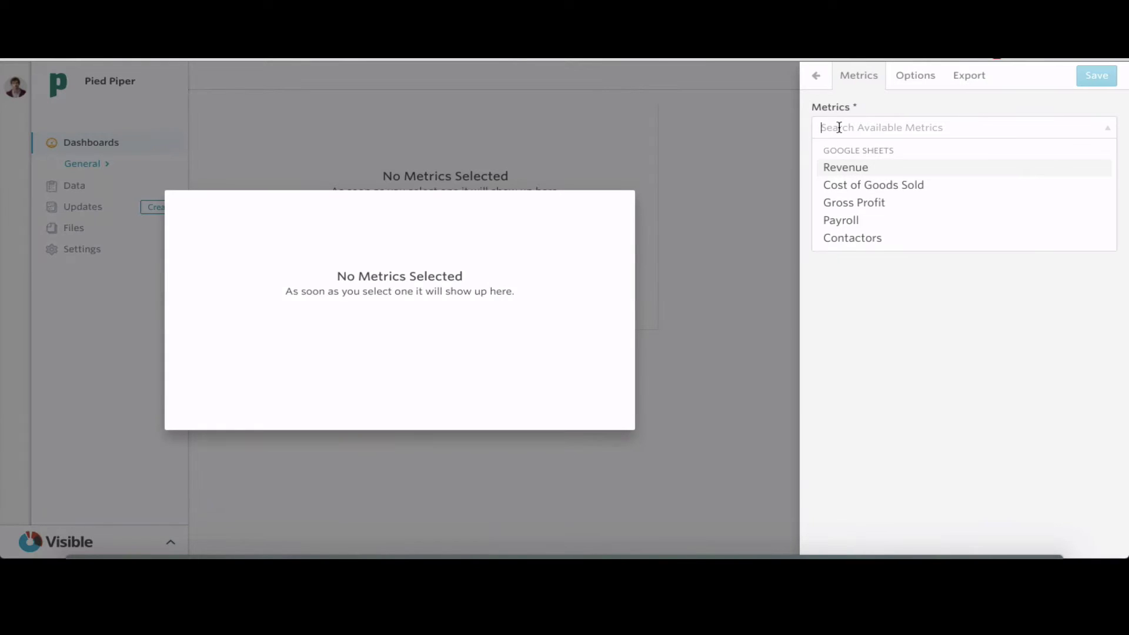
{"action": "type", "text": "str"}
{"action": "left_click", "coordinate": [922, 166]}
{"action": "left_click", "coordinate": [915, 75]}
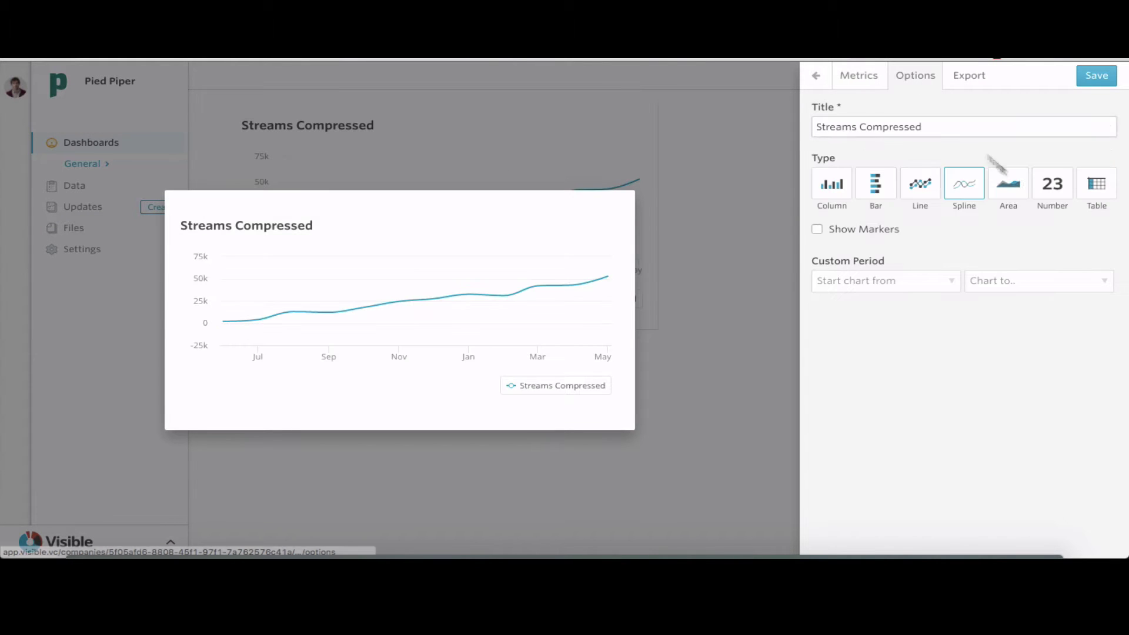
{"action": "left_click", "coordinate": [1007, 181]}
{"action": "left_click", "coordinate": [1097, 76]}
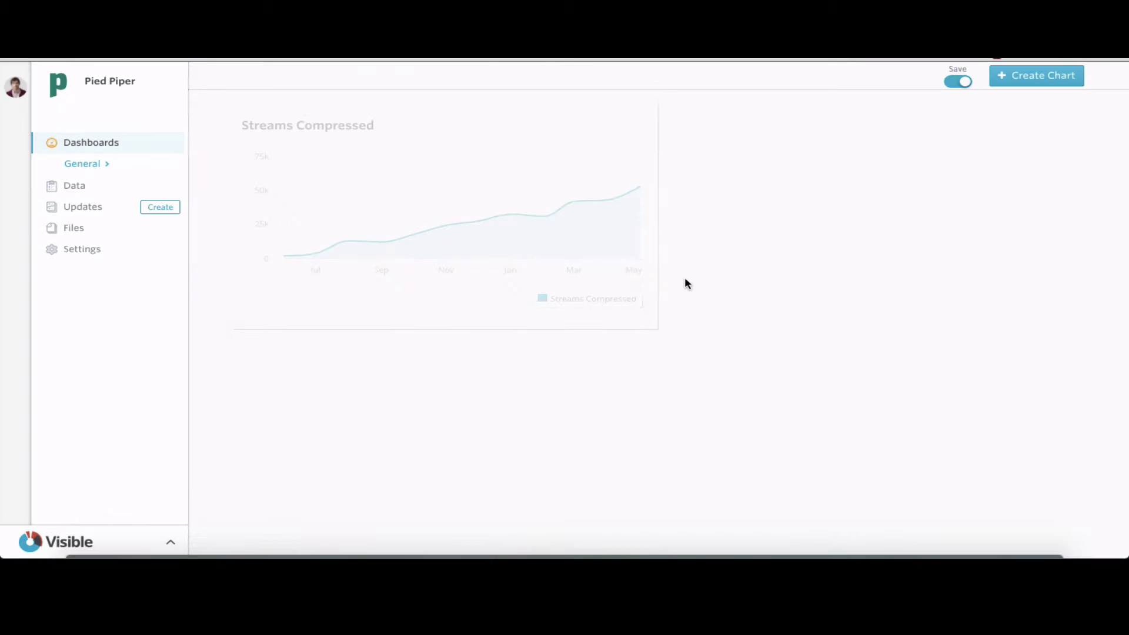
{"action": "left_click_drag", "start_coordinate": [656, 327], "coordinate": [967, 323]}
{"action": "left_click", "coordinate": [961, 83]}
Add a Weissman Score chart displayed as a single number
{"action": "left_click", "coordinate": [1023, 80]}
{"action": "left_click", "coordinate": [840, 127]}
{"action": "type", "text": "e"}
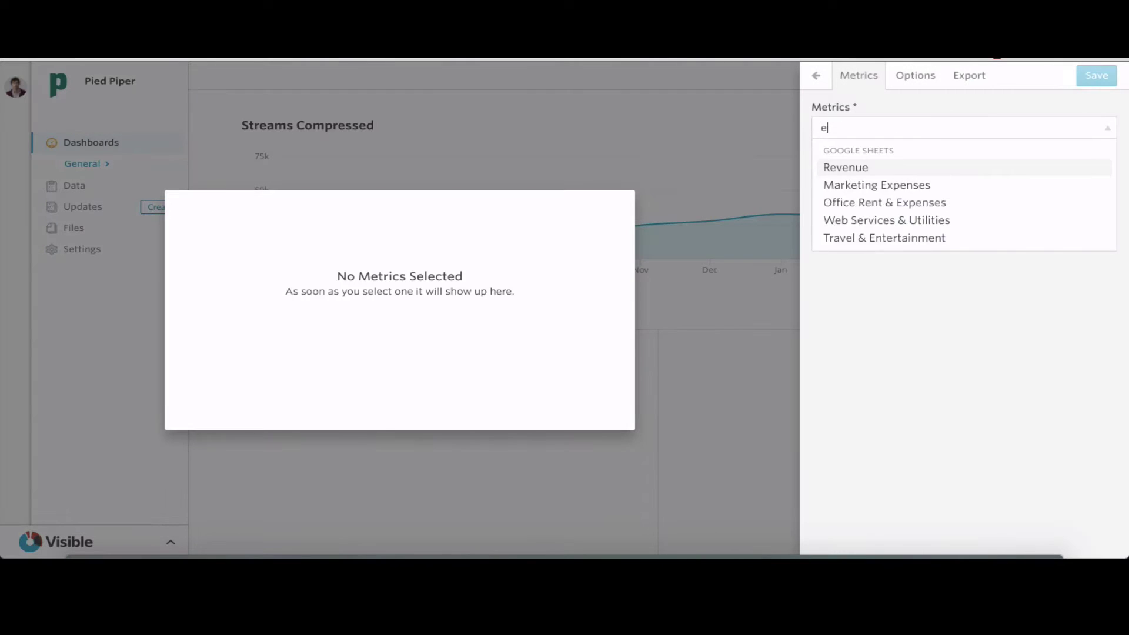
{"action": "type", "text": "is"}
{"action": "left_click", "coordinate": [958, 171]}
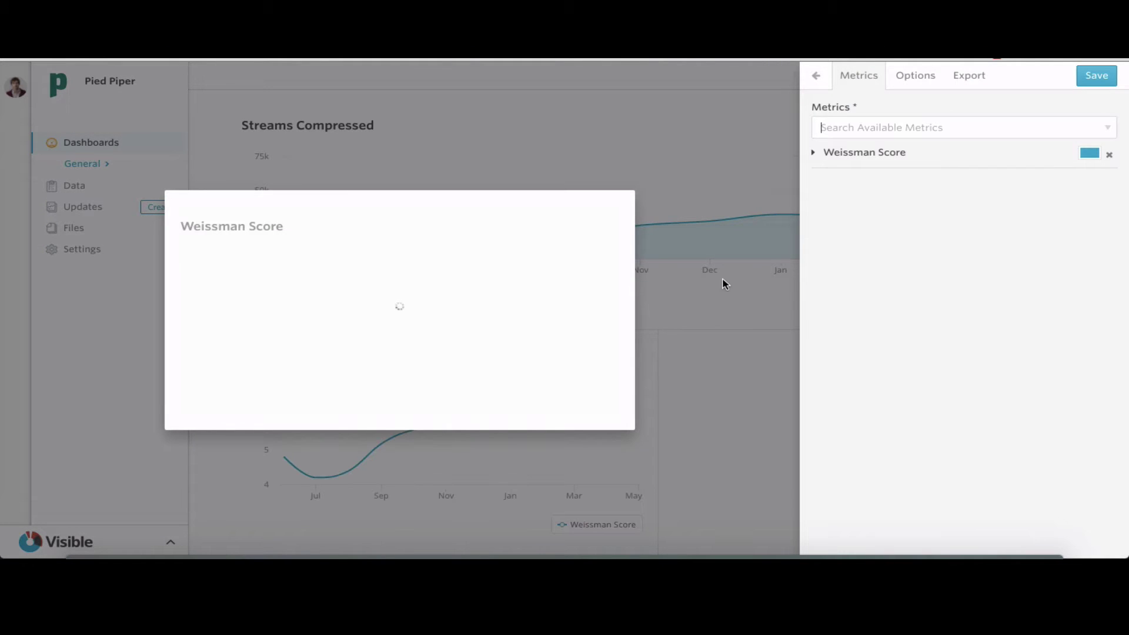
{"action": "left_click", "coordinate": [915, 75]}
{"action": "left_click", "coordinate": [1051, 184]}
{"action": "left_click", "coordinate": [1097, 75]}
Add a Cash on Hand chart displayed as a single number
{"action": "left_click", "coordinate": [1026, 80]}
{"action": "left_click", "coordinate": [947, 129]}
{"action": "type", "text": "cas"}
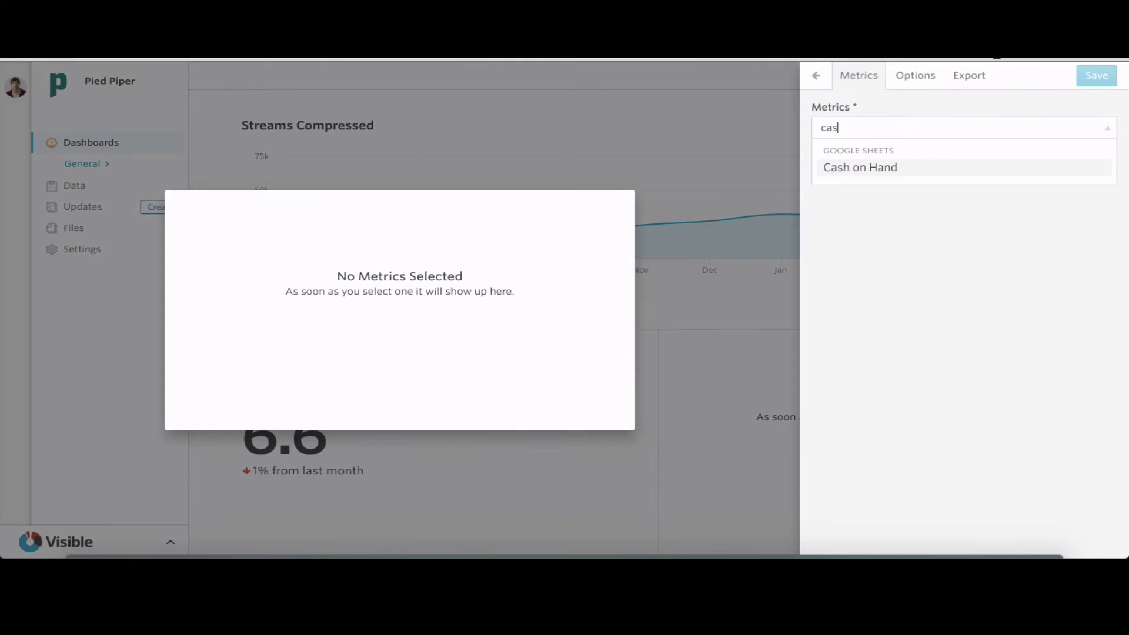
{"action": "left_click", "coordinate": [938, 167]}
{"action": "left_click", "coordinate": [916, 75]}
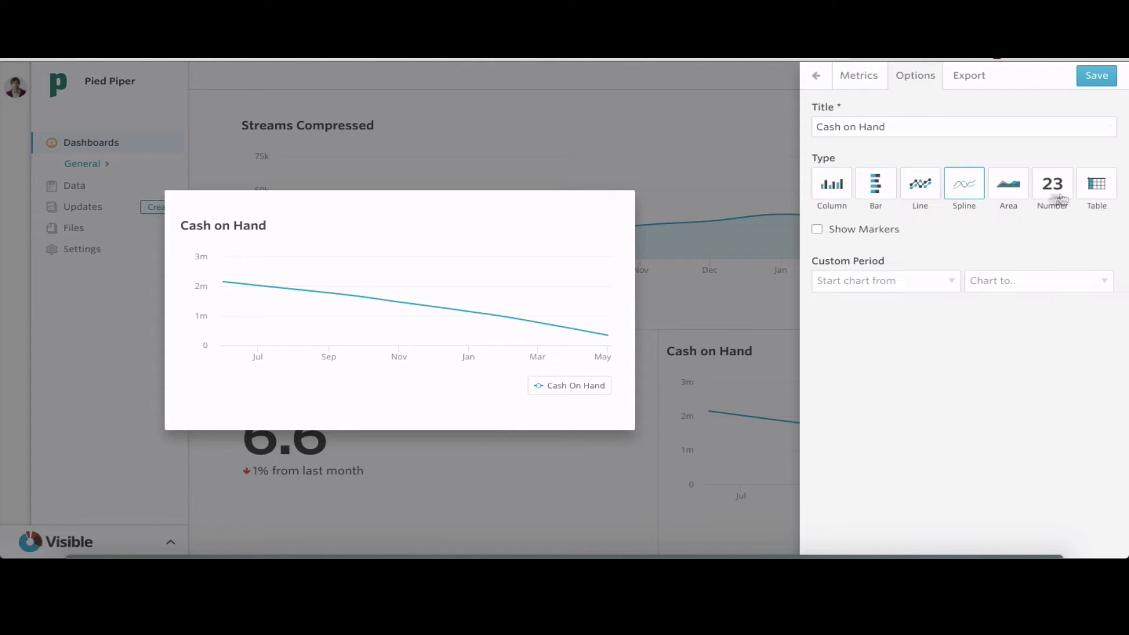
{"action": "left_click", "coordinate": [1058, 195]}
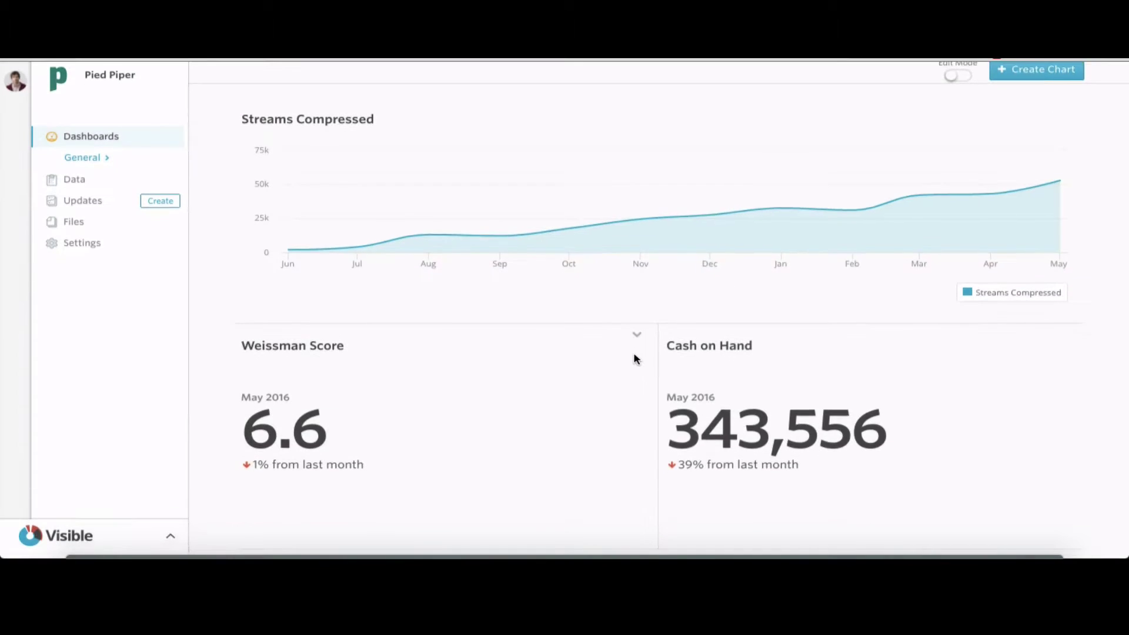
{"action": "left_click", "coordinate": [1042, 69]}
Start a new chart combining Revenue, Cost of Goods Sold and Gross Profit
{"action": "left_click", "coordinate": [896, 129]}
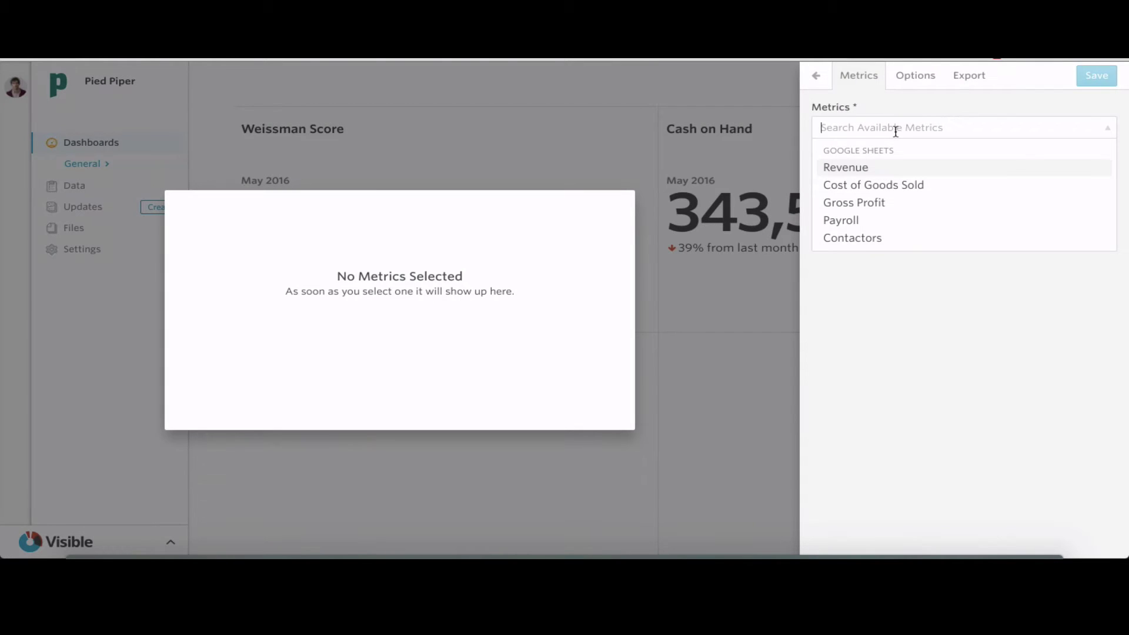
{"action": "left_click", "coordinate": [885, 163]}
{"action": "left_click", "coordinate": [894, 128]}
{"action": "left_click", "coordinate": [885, 167]}
{"action": "left_click", "coordinate": [889, 127]}
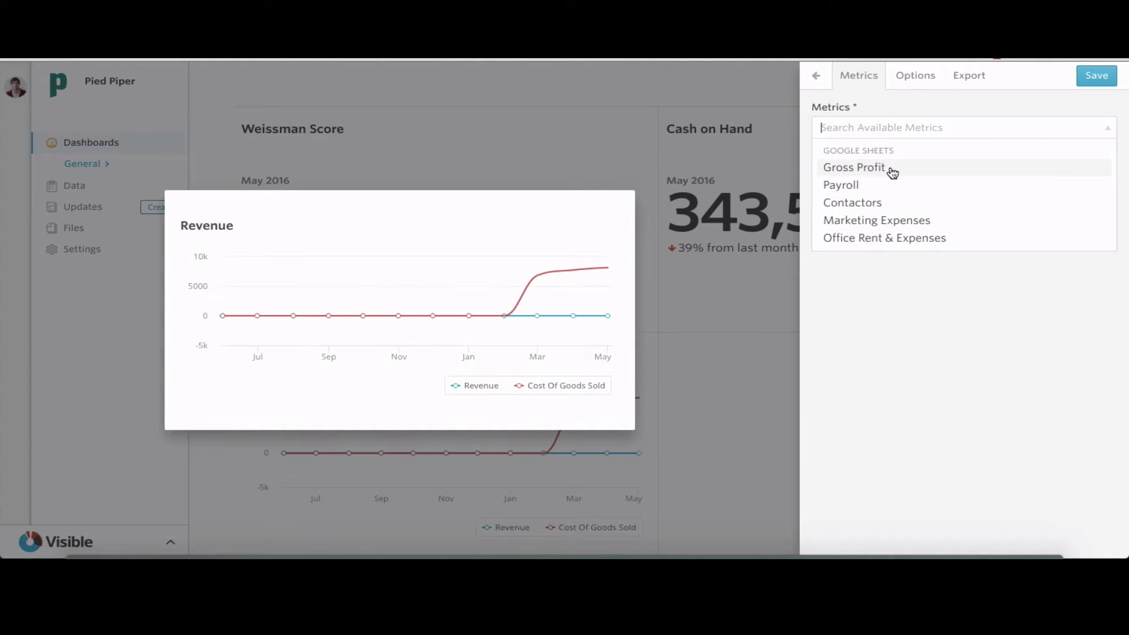
{"action": "left_click", "coordinate": [892, 172]}
Show it as columns over the last 3 months, titled Revenue + COGS + GP, and save
{"action": "left_click", "coordinate": [916, 75]}
{"action": "left_click", "coordinate": [838, 185]}
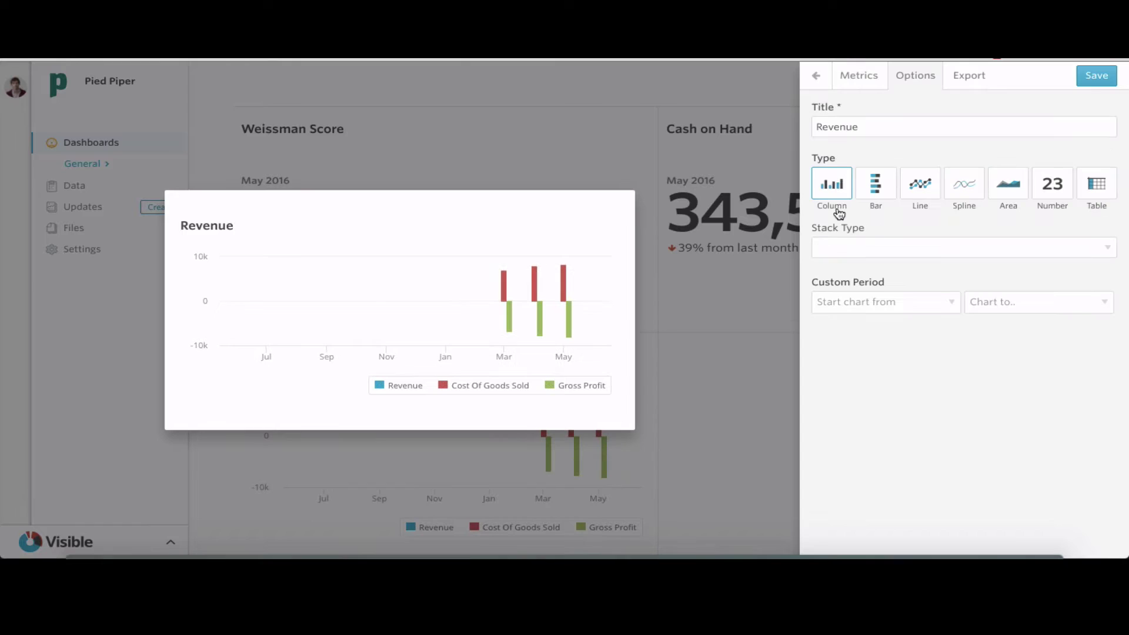
{"action": "left_click", "coordinate": [896, 303]}
{"action": "left_click", "coordinate": [890, 339]}
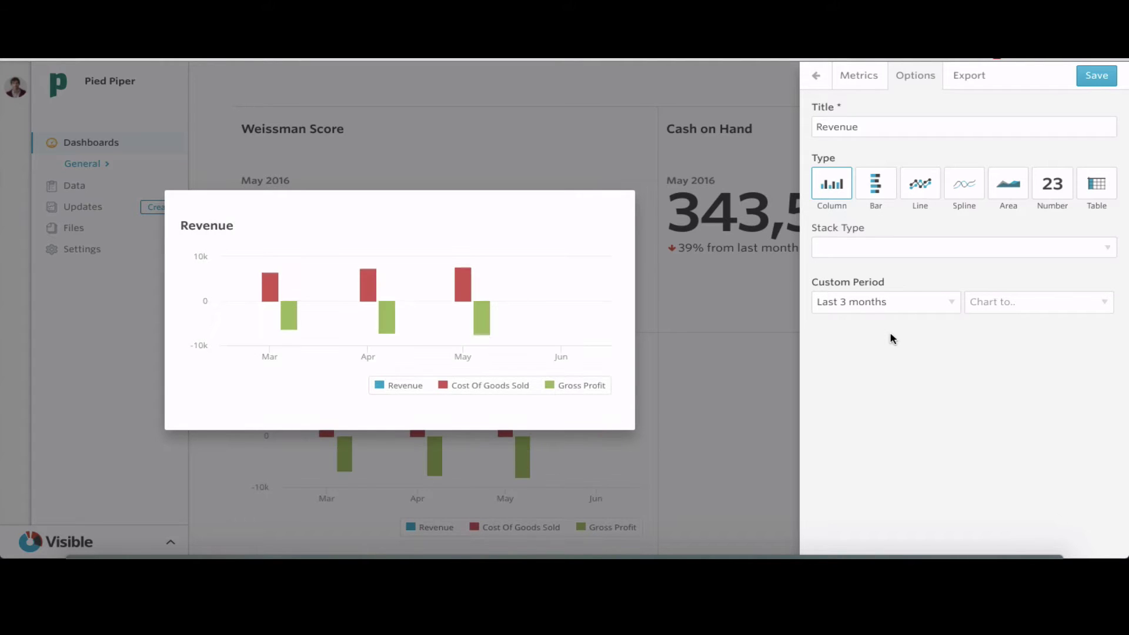
{"action": "left_click", "coordinate": [859, 76]}
{"action": "left_click", "coordinate": [919, 81]}
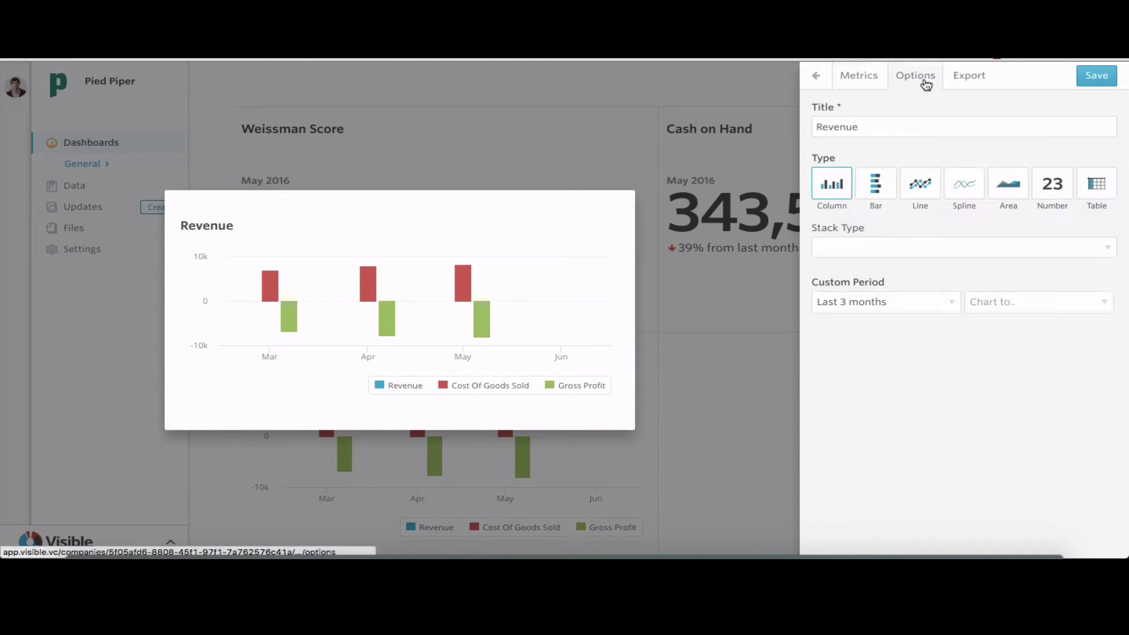
{"action": "left_click", "coordinate": [876, 127]}
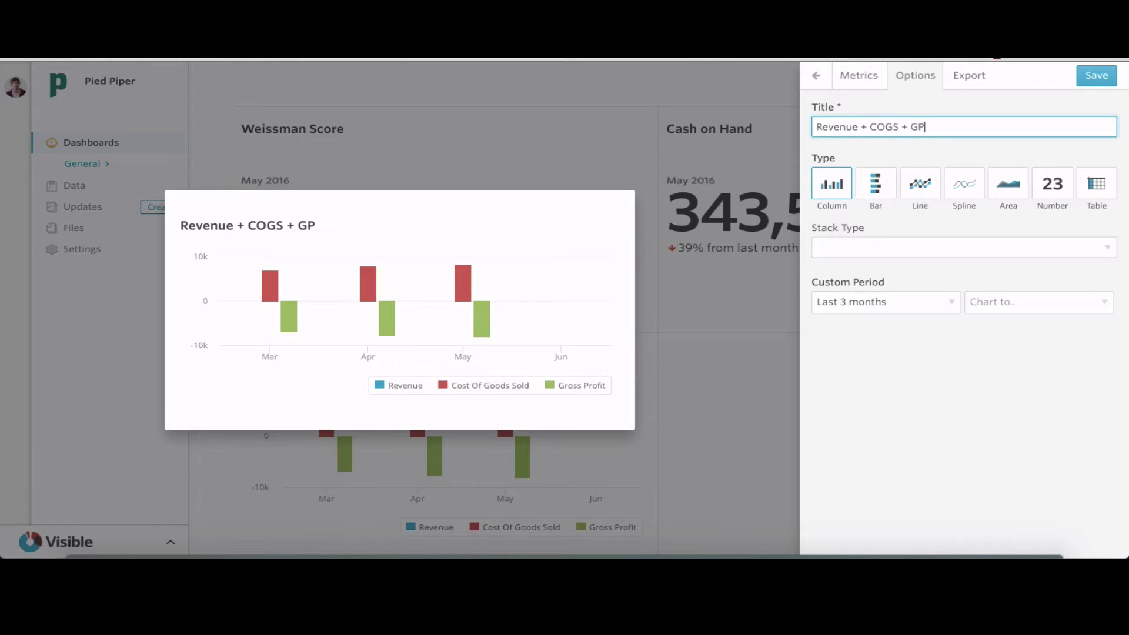
{"action": "type", "text": "+ COGS + GP"}
{"action": "left_click", "coordinate": [1097, 75]}
Add a Payroll and Contactors column chart titled Payroll + Contractor Exp
{"action": "scroll", "coordinate": [1035, 176], "scroll_direction": "up", "scroll_amount": 3}
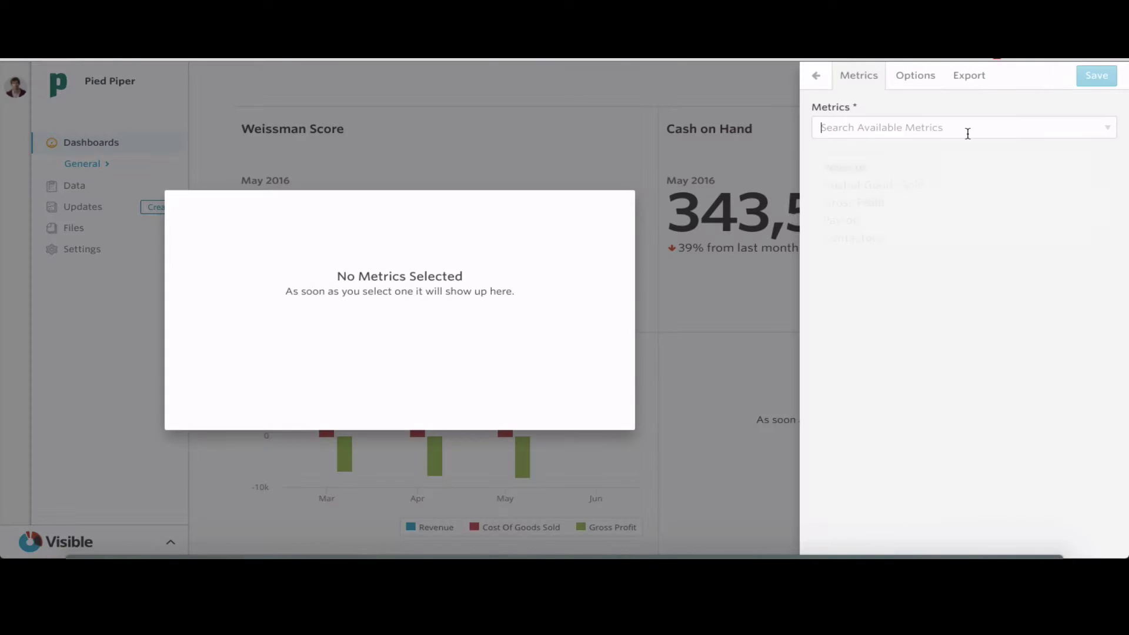
{"action": "scroll", "coordinate": [965, 154], "scroll_direction": "down", "scroll_amount": 1}
{"action": "left_click", "coordinate": [960, 168]}
{"action": "left_click", "coordinate": [953, 127]}
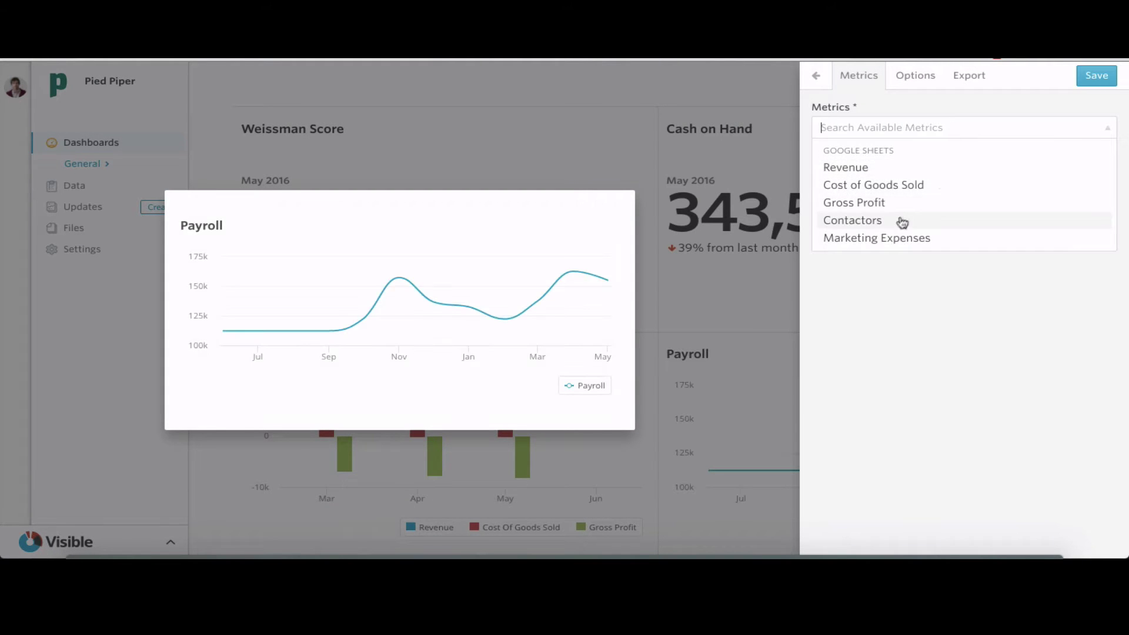
{"action": "left_click", "coordinate": [902, 222]}
{"action": "left_click", "coordinate": [917, 77]}
{"action": "left_click", "coordinate": [834, 195]}
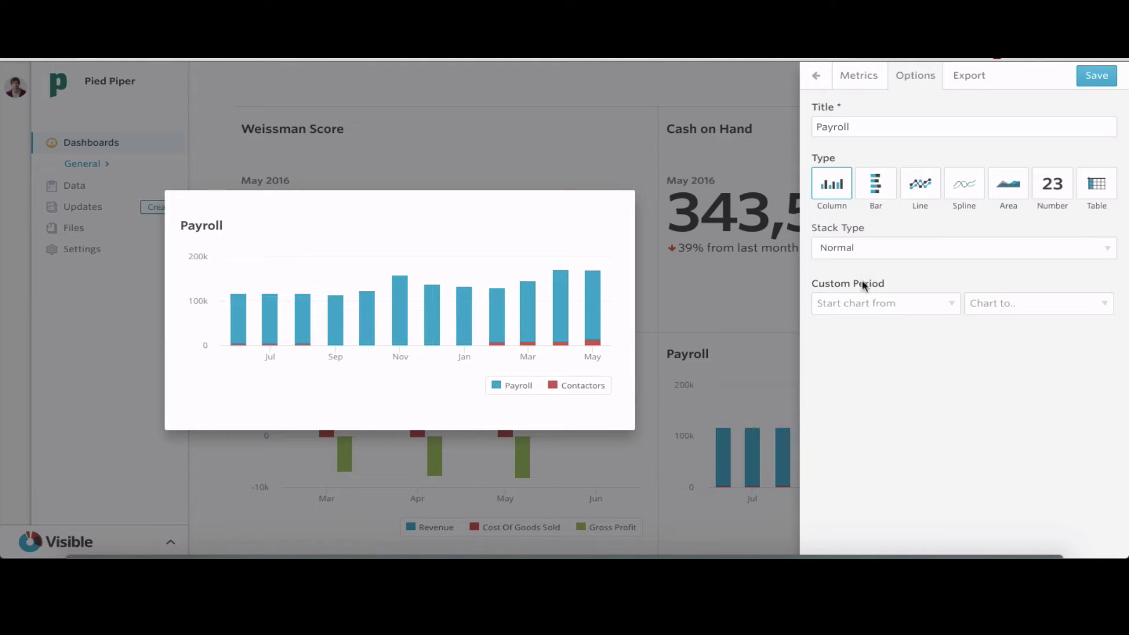
{"action": "left_click", "coordinate": [909, 127]}
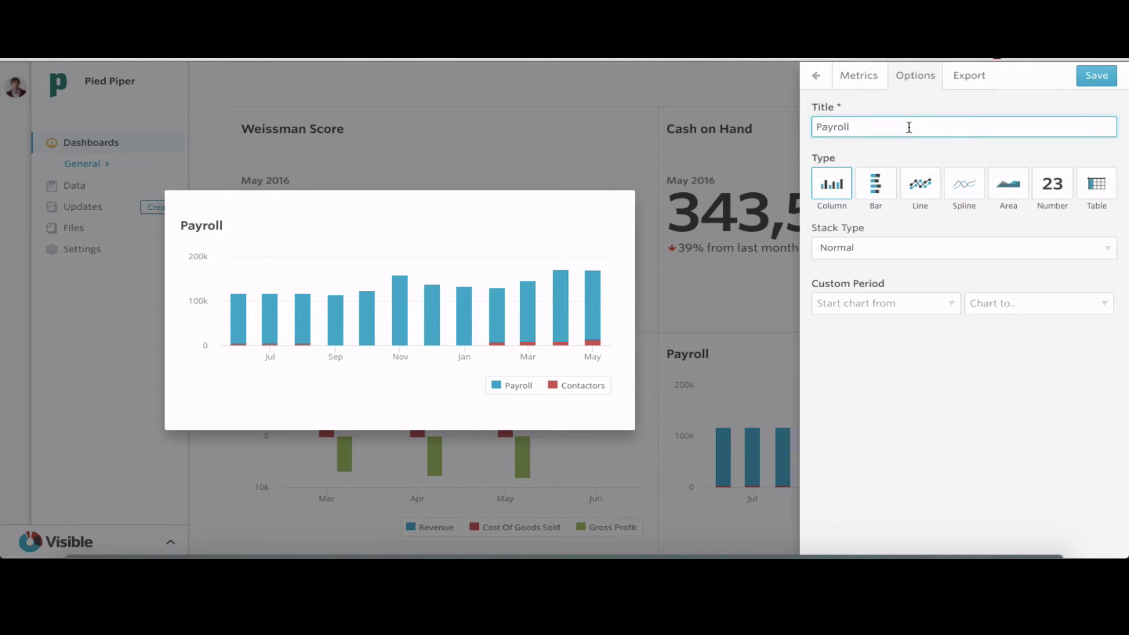
{"action": "type", "text": "+ Contractor Expense"}
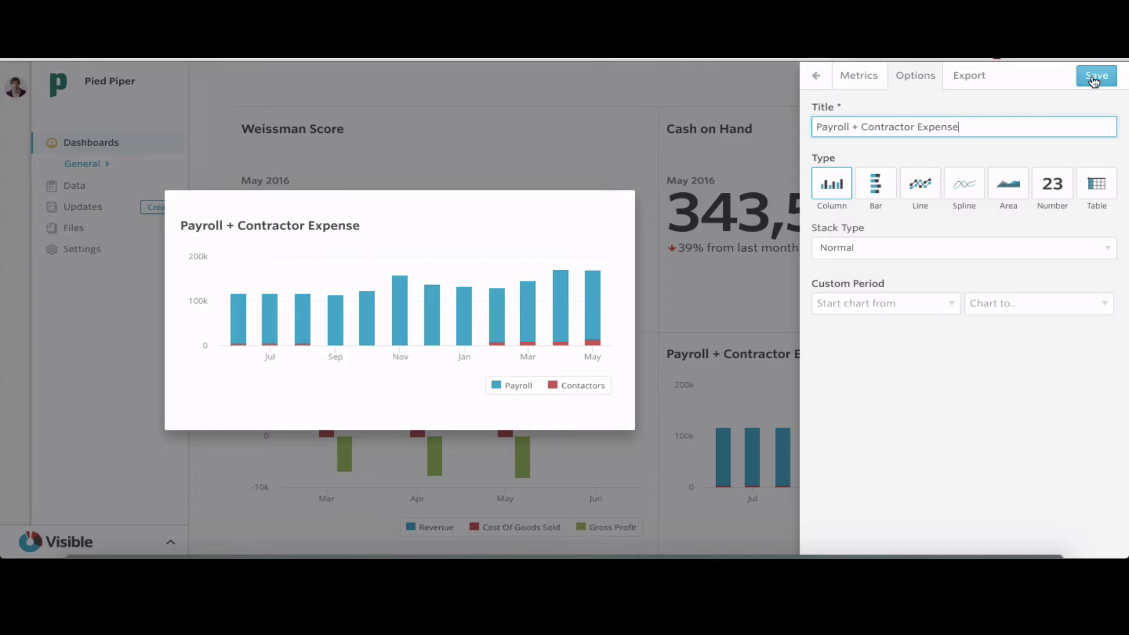
{"action": "left_click", "coordinate": [1094, 79]}
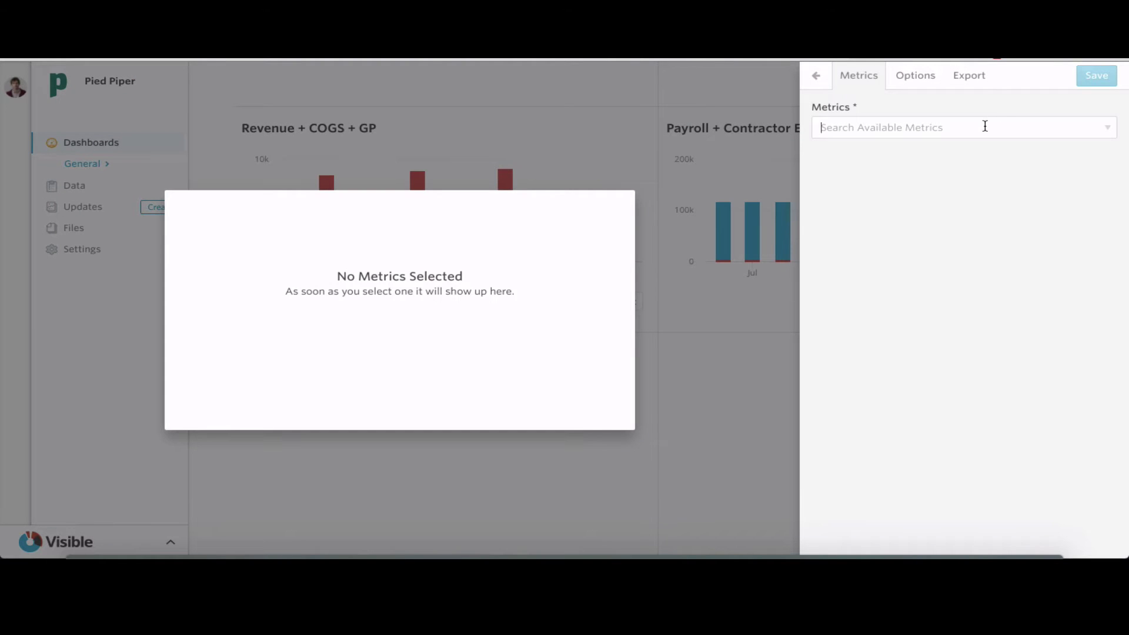
Add Revenue, Total Expenses and Net Income to a new chart, colouring Net Income black and Revenue green
{"action": "left_click", "coordinate": [985, 126]}
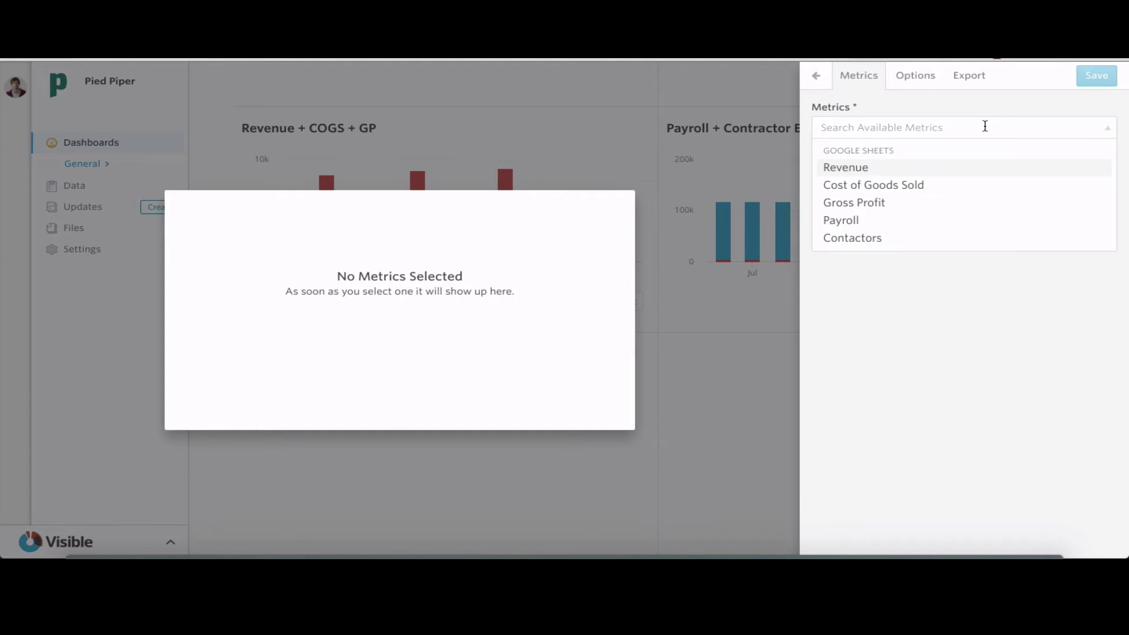
{"action": "type", "text": "revenue"}
{"action": "left_click", "coordinate": [962, 168]}
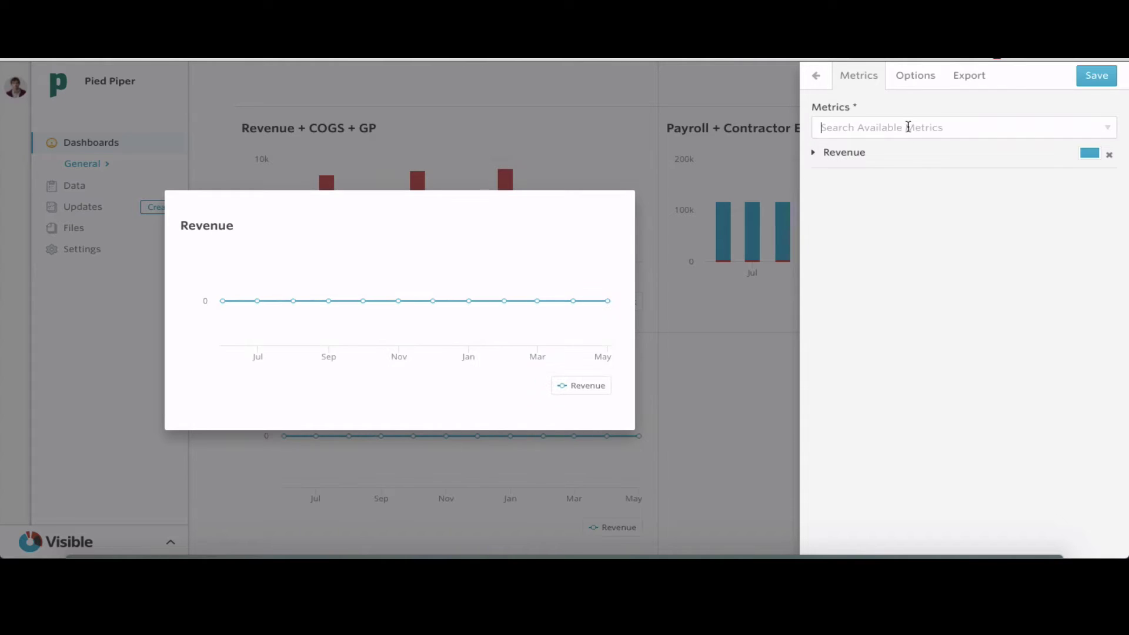
{"action": "type", "text": "total"}
{"action": "left_click", "coordinate": [903, 170]}
{"action": "type", "text": "net"}
{"action": "left_click", "coordinate": [890, 167]}
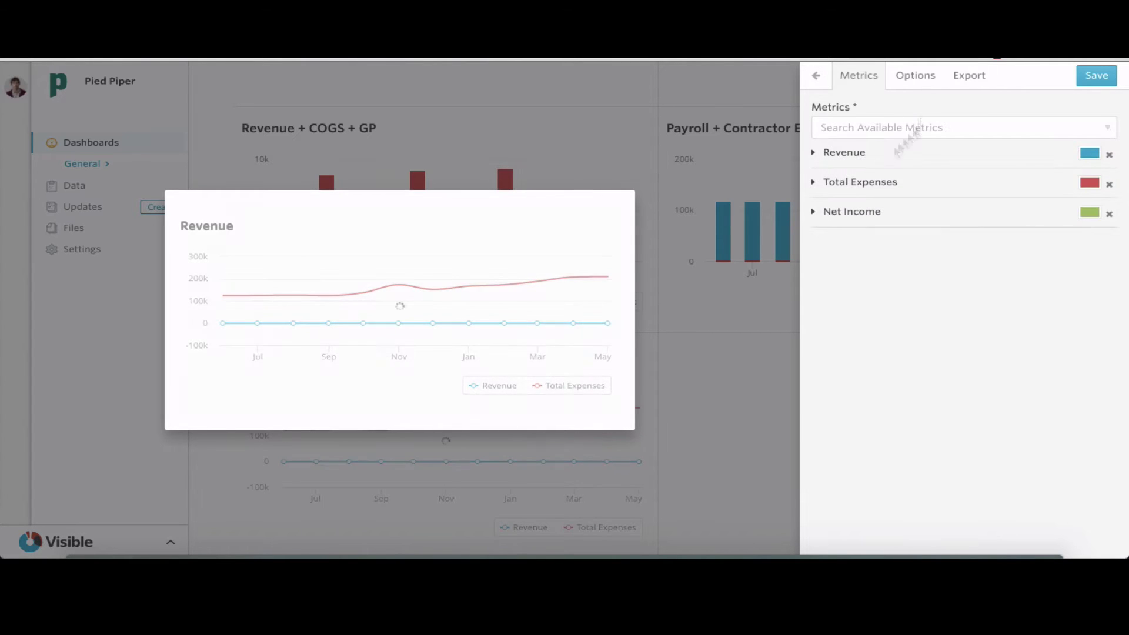
{"action": "left_click", "coordinate": [923, 84]}
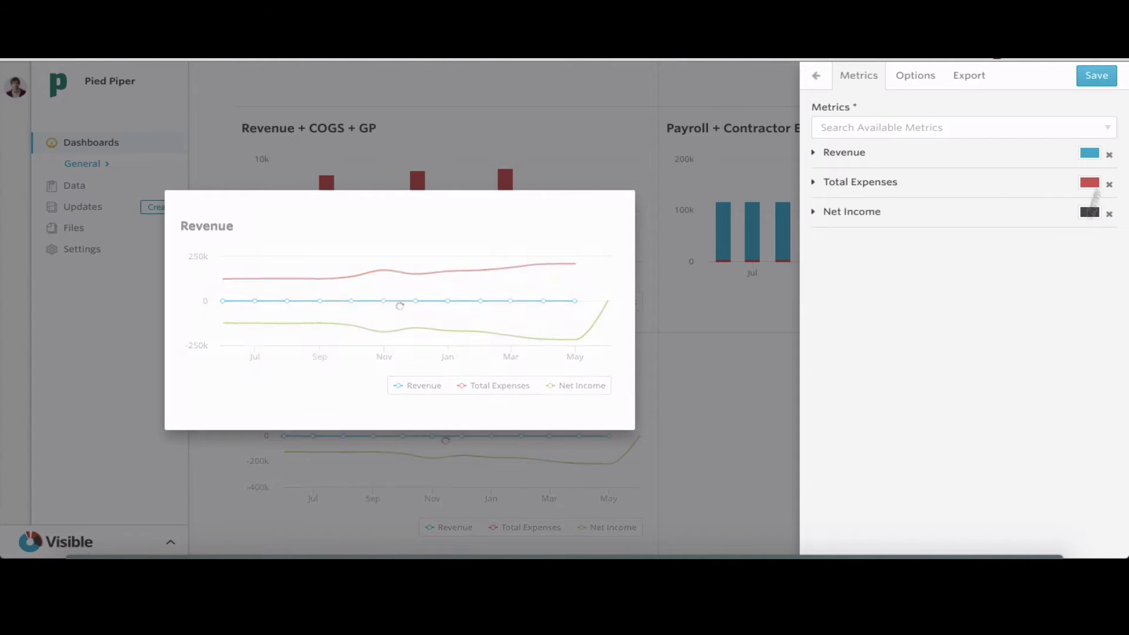
{"action": "left_click", "coordinate": [1101, 152]}
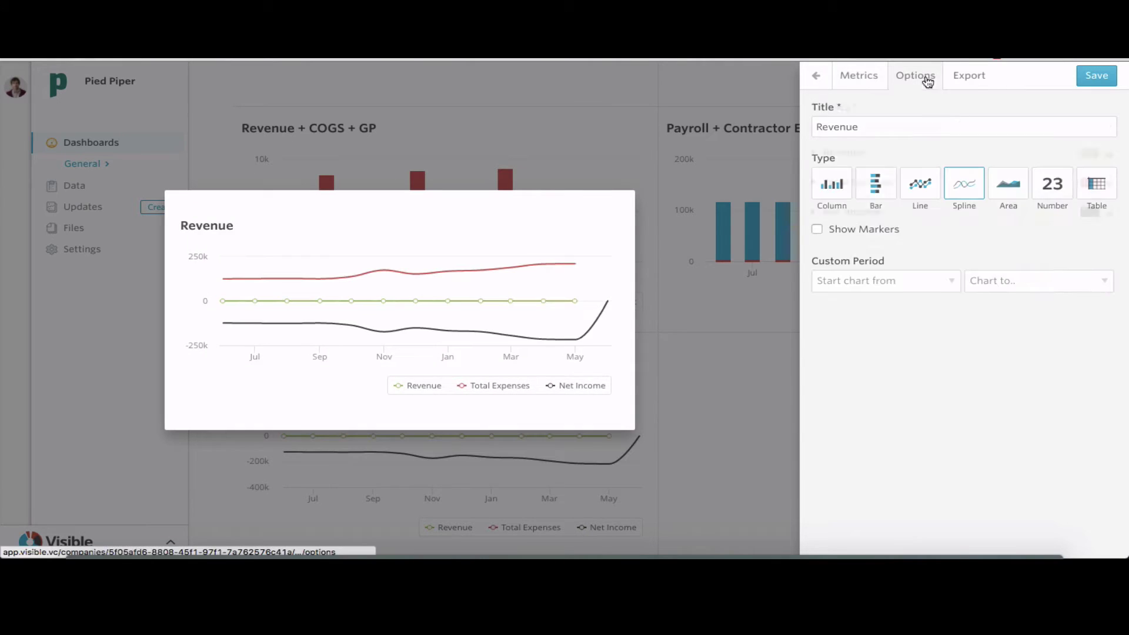
Display them as a last-6-months table titled Revenue + Total Expenses + Net Income, and save
{"action": "left_click", "coordinate": [831, 188]}
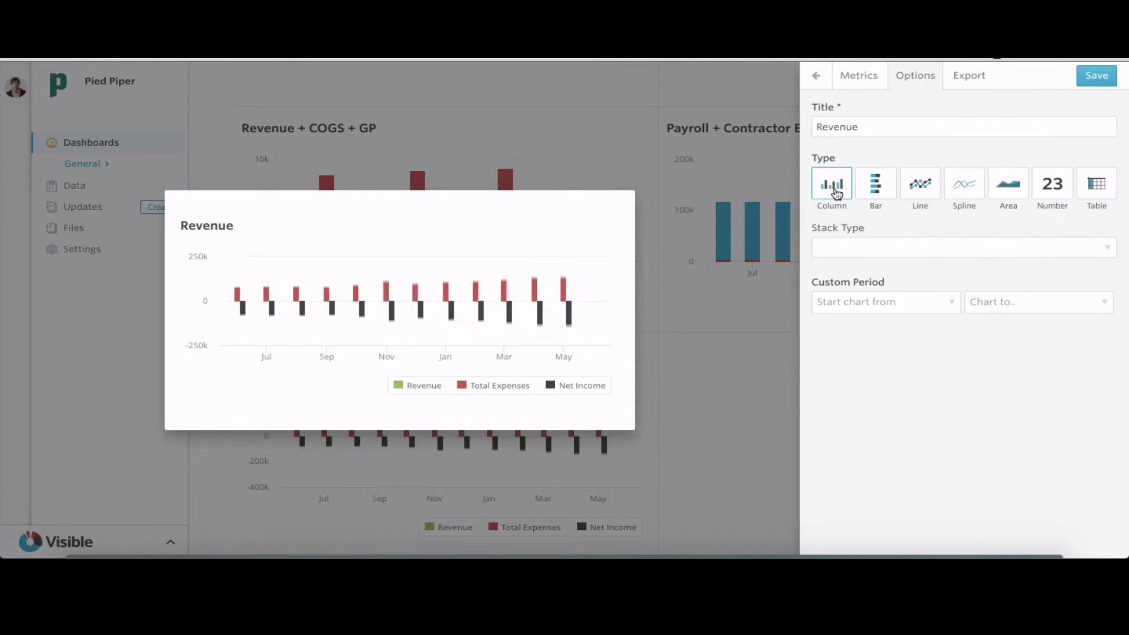
{"action": "left_click", "coordinate": [1052, 187]}
{"action": "left_click", "coordinate": [1100, 186]}
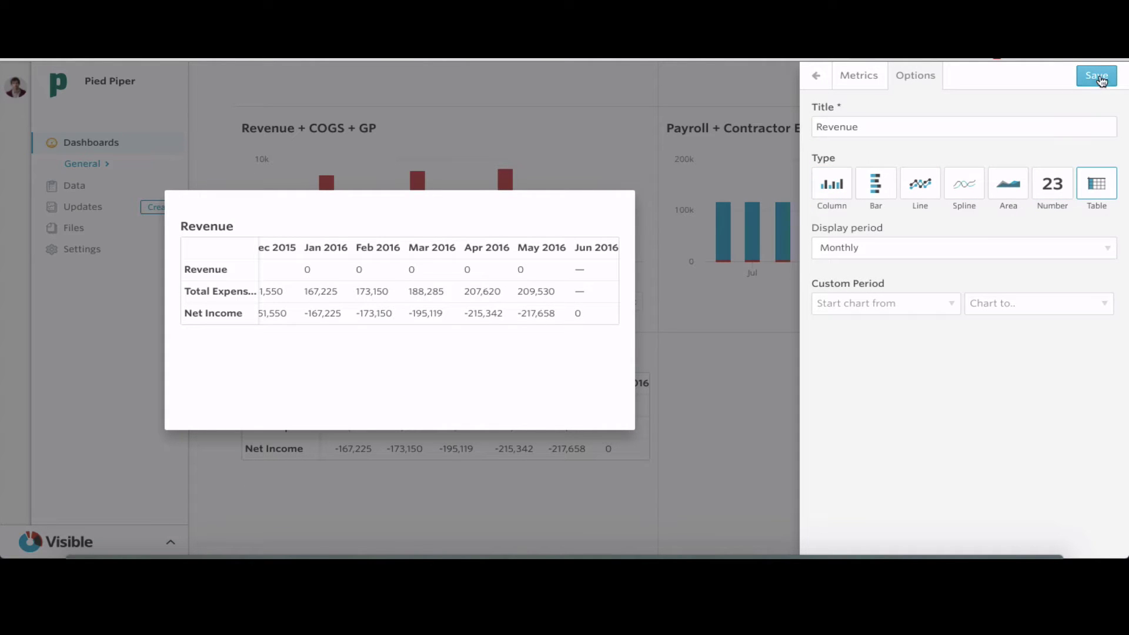
{"action": "left_click", "coordinate": [934, 305]}
{"action": "left_click", "coordinate": [912, 360]}
{"action": "left_click", "coordinate": [934, 122]}
{"action": "type", "text": "+"}
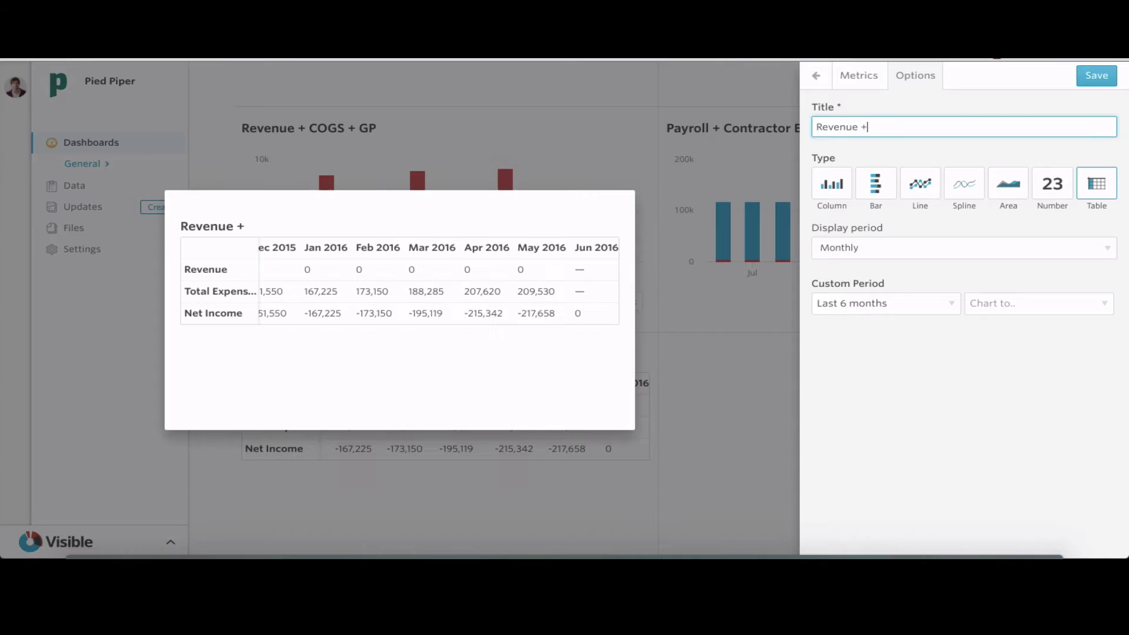
{"action": "type", "text": "Total Expenses + Net Income"}
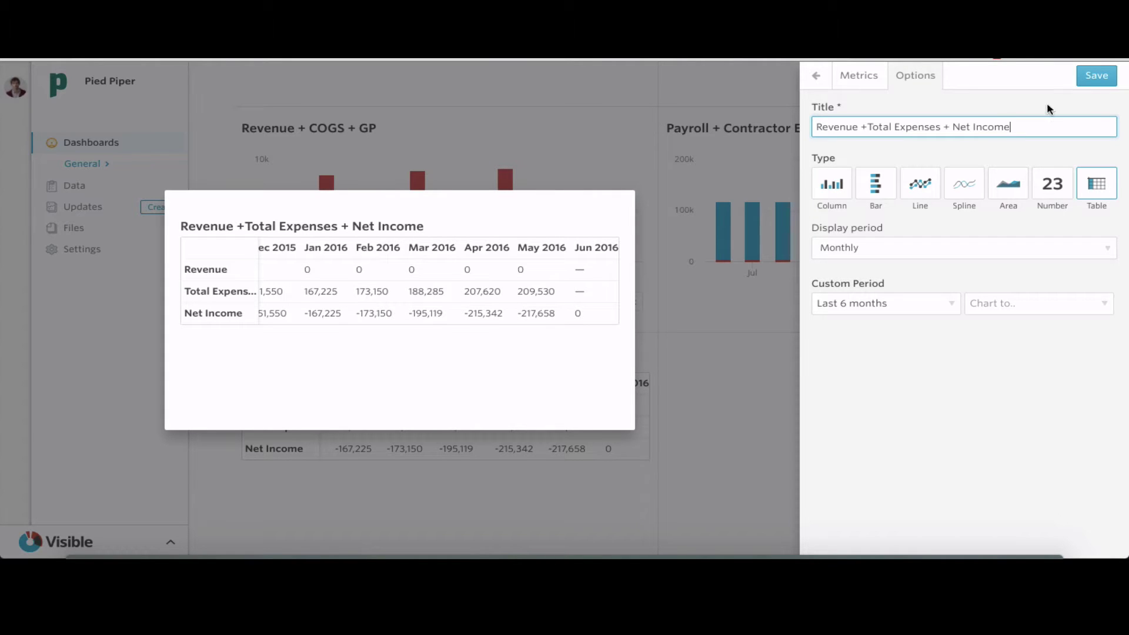
{"action": "left_click", "coordinate": [1096, 76]}
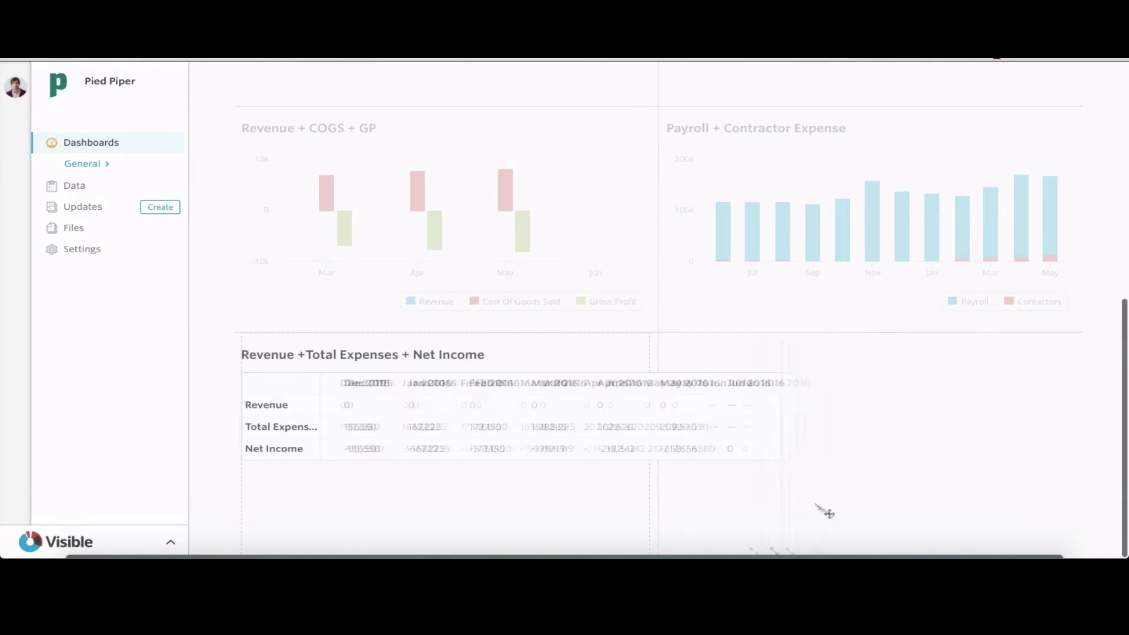
Chart Engineering, Sales and Operations Headcount, coloured light grey, grey and dark respectively
{"action": "scroll", "coordinate": [895, 296], "scroll_direction": "up", "scroll_amount": 8}
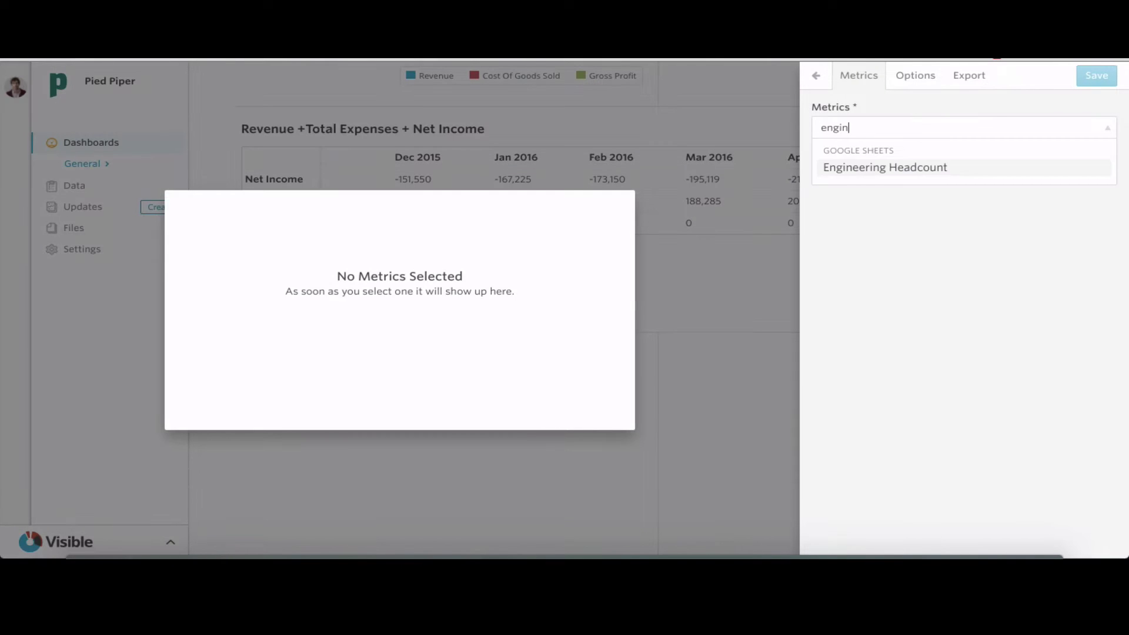
{"action": "key", "text": "Return"}
{"action": "type", "text": "Sale"}
{"action": "left_click", "coordinate": [868, 220]}
{"action": "left_click", "coordinate": [823, 127]}
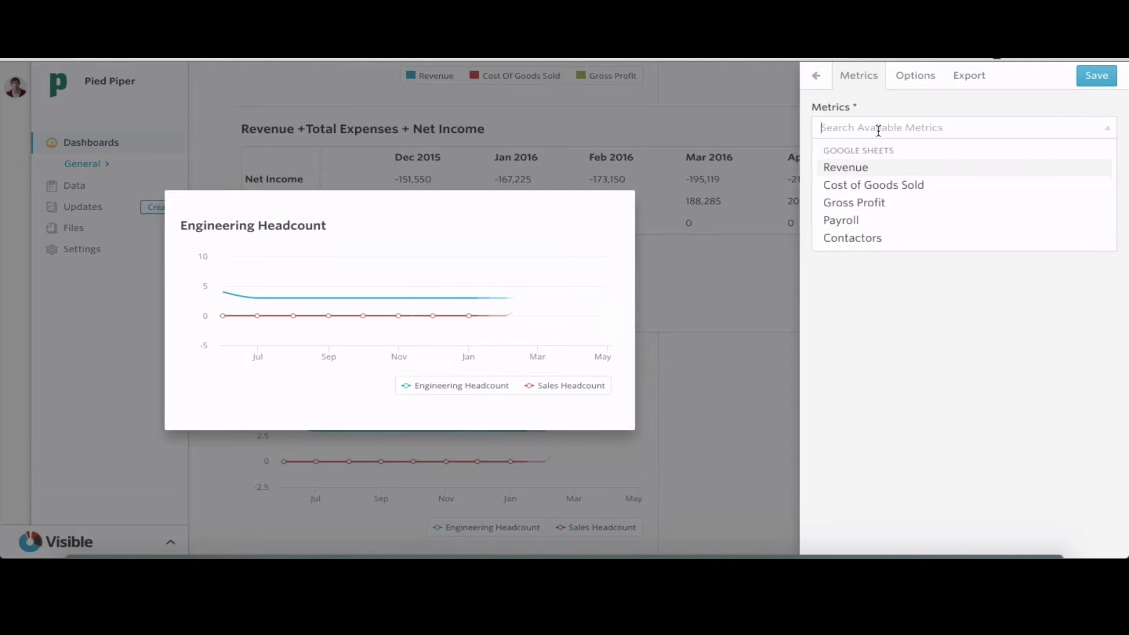
{"action": "type", "text": "Oper"}
{"action": "left_click", "coordinate": [900, 168]}
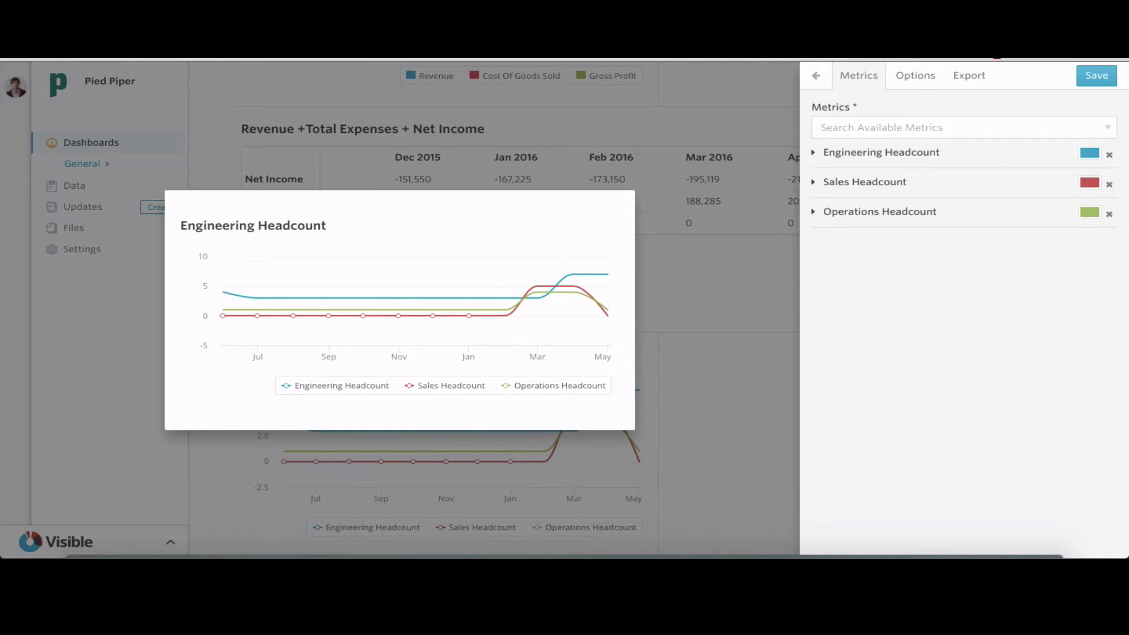
{"action": "left_click", "coordinate": [1089, 213]}
{"action": "left_click", "coordinate": [1081, 235]}
{"action": "left_click", "coordinate": [1089, 182]}
{"action": "left_click", "coordinate": [1097, 204]}
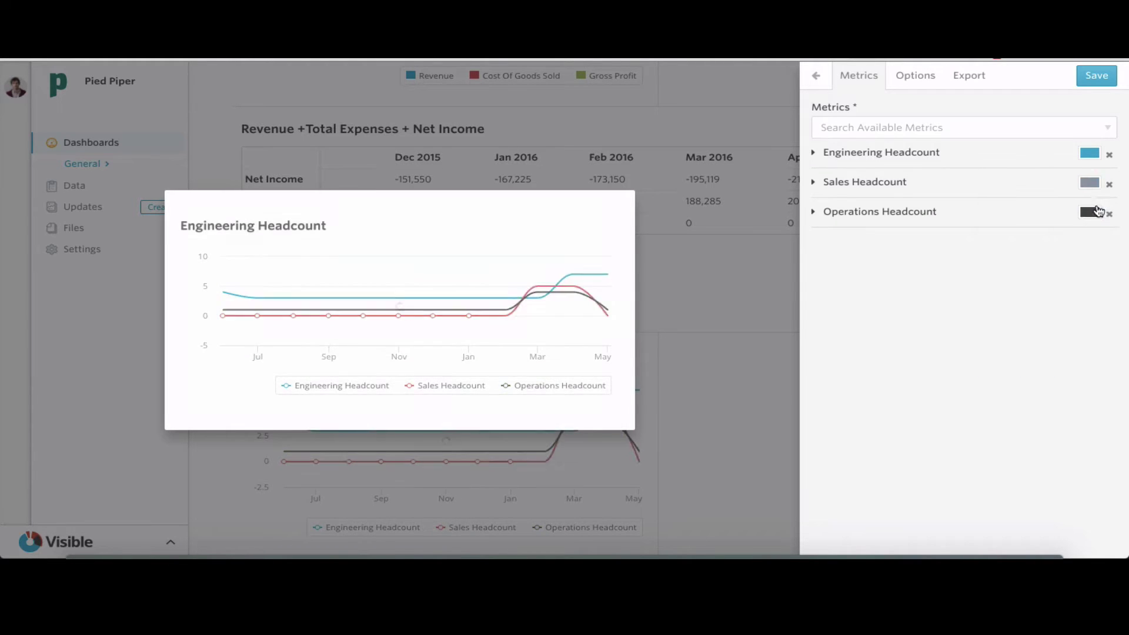
{"action": "left_click", "coordinate": [1089, 153]}
{"action": "left_click", "coordinate": [1113, 175]}
Stack the headcount columns, title the chart Headcount, and save it
{"action": "left_click", "coordinate": [920, 87]}
{"action": "left_click", "coordinate": [875, 244]}
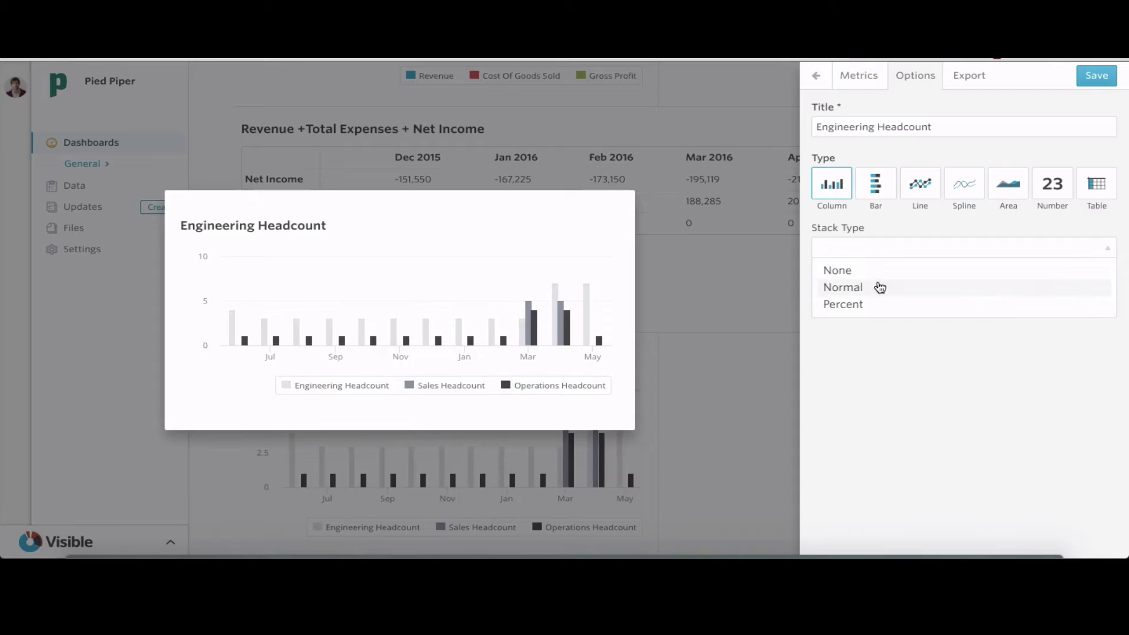
{"action": "left_click", "coordinate": [880, 288]}
{"action": "triple_click", "coordinate": [947, 127]}
{"action": "type", "text": "Head"}
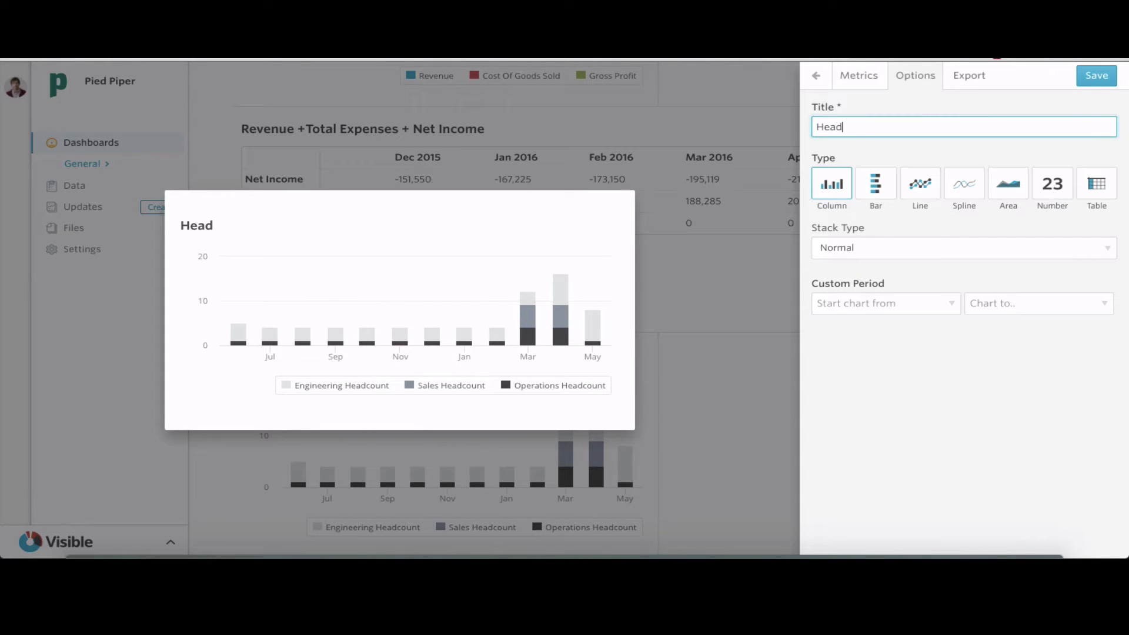
{"action": "type", "text": "count"}
{"action": "key", "text": "Return"}
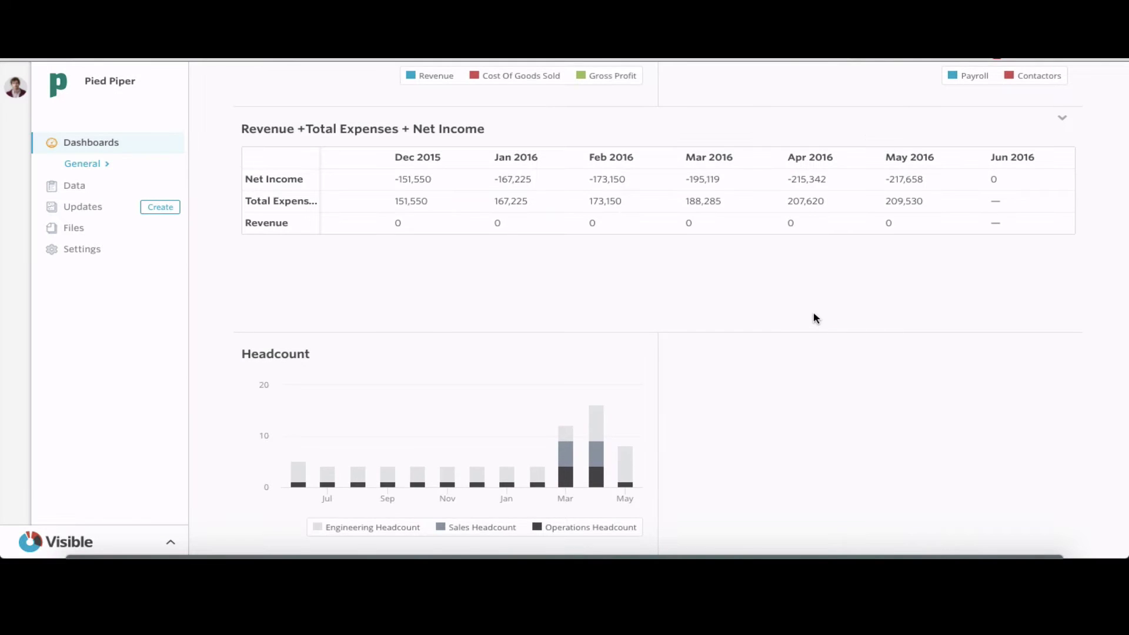
Add a purple Number of Downloads area chart
{"action": "left_click", "coordinate": [1023, 104]}
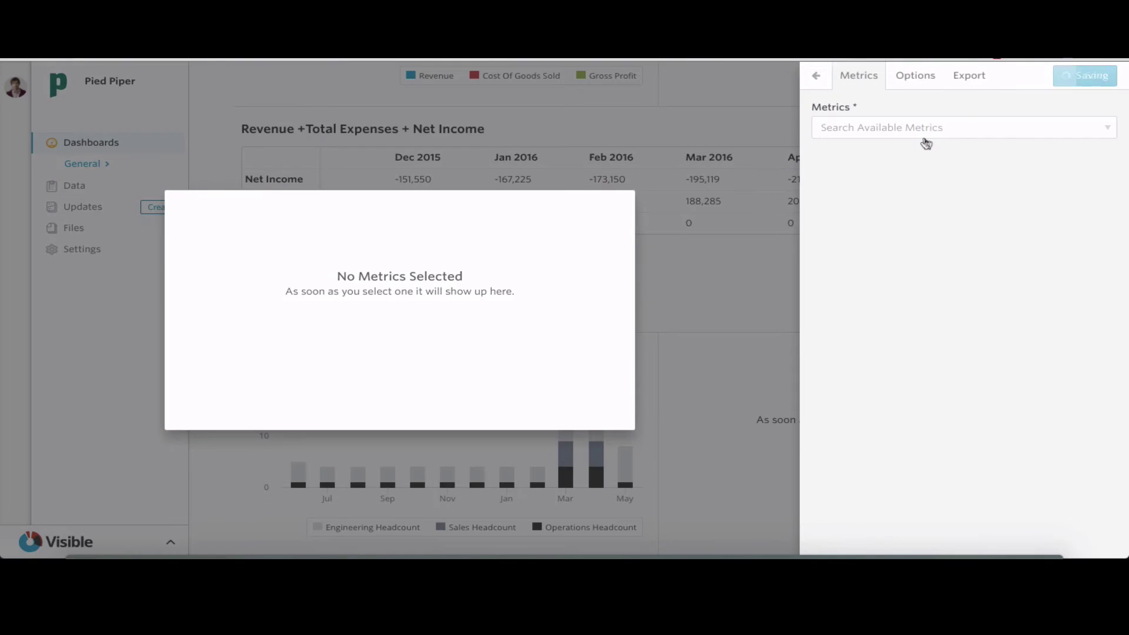
{"action": "type", "text": "number"}
{"action": "left_click", "coordinate": [946, 167]}
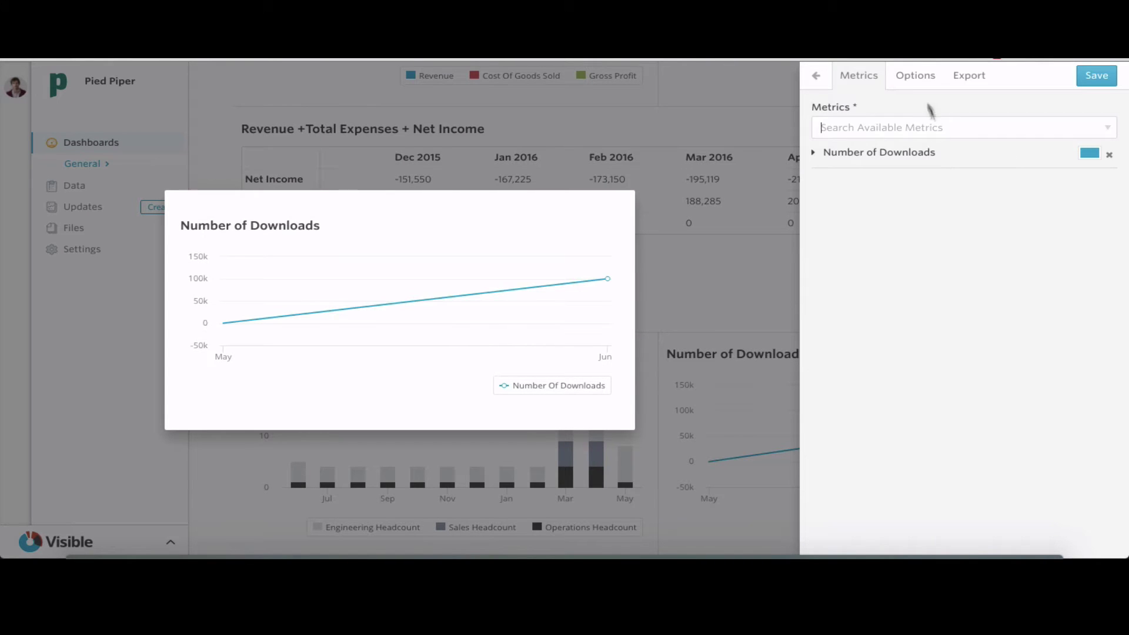
{"action": "left_click", "coordinate": [916, 75]}
{"action": "left_click", "coordinate": [1007, 186]}
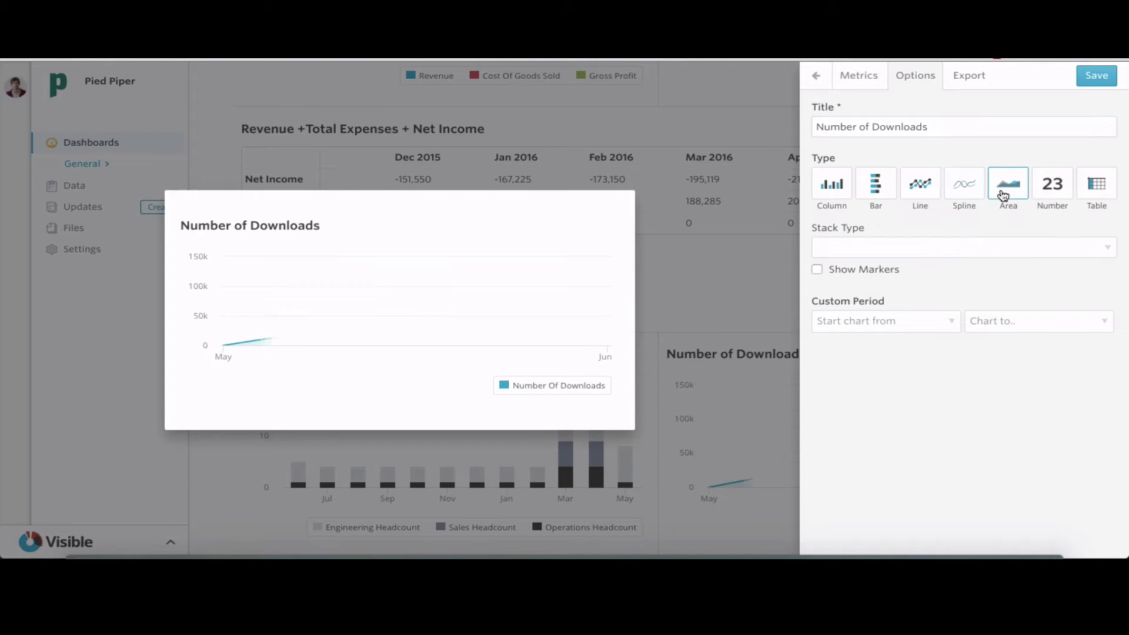
{"action": "left_click", "coordinate": [859, 75]}
{"action": "left_click", "coordinate": [1090, 153]}
{"action": "left_click", "coordinate": [1065, 175]}
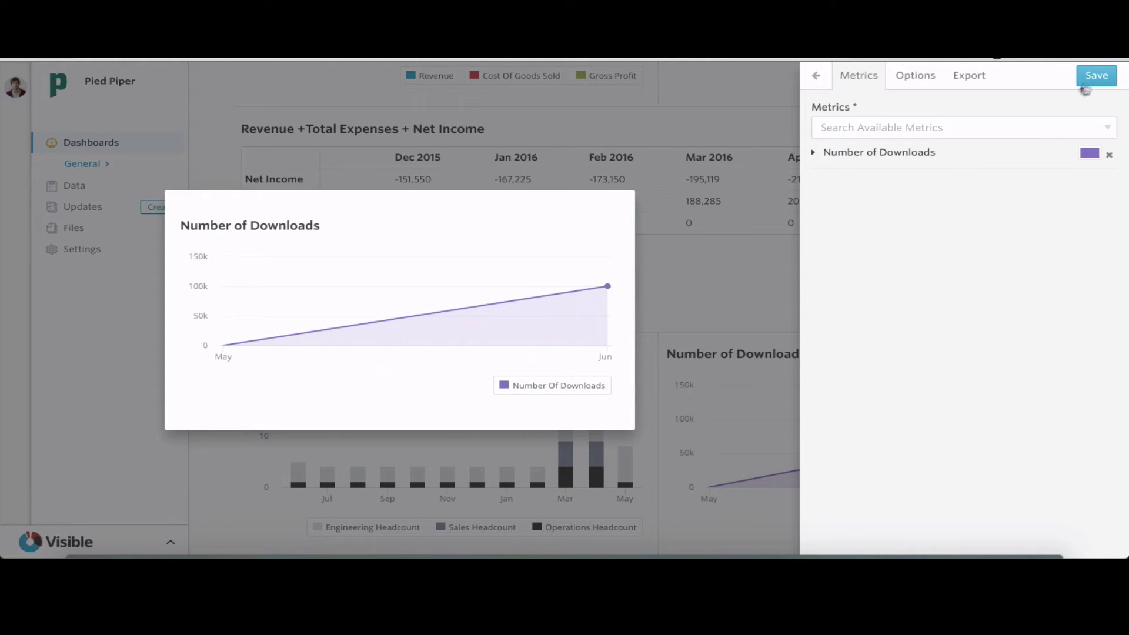
{"action": "left_click", "coordinate": [1097, 75]}
Duplicate the Board Update Template from the Updates list
{"action": "scroll", "coordinate": [768, 368], "scroll_direction": "up", "scroll_amount": 5}
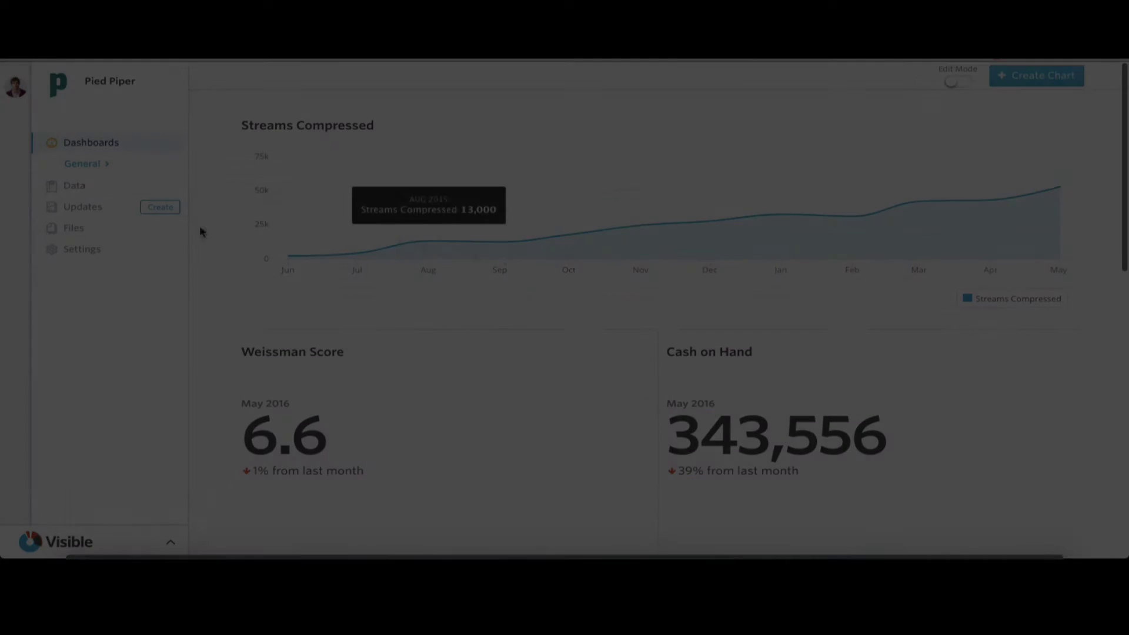
{"action": "left_click", "coordinate": [89, 210]}
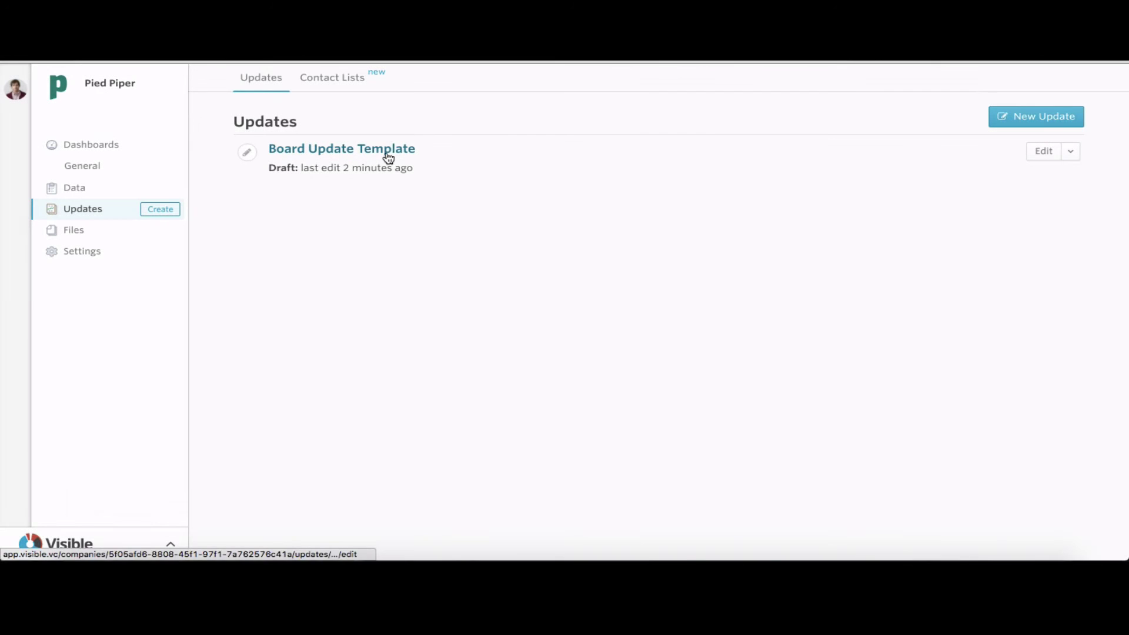
{"action": "left_click", "coordinate": [1071, 153]}
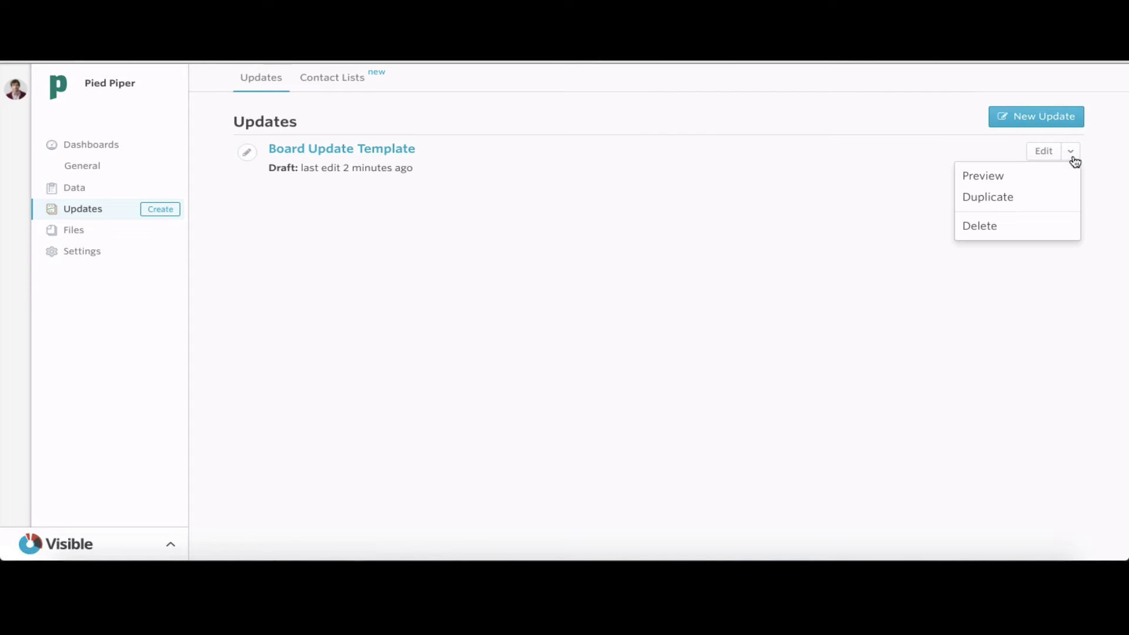
{"action": "left_click", "coordinate": [1040, 198]}
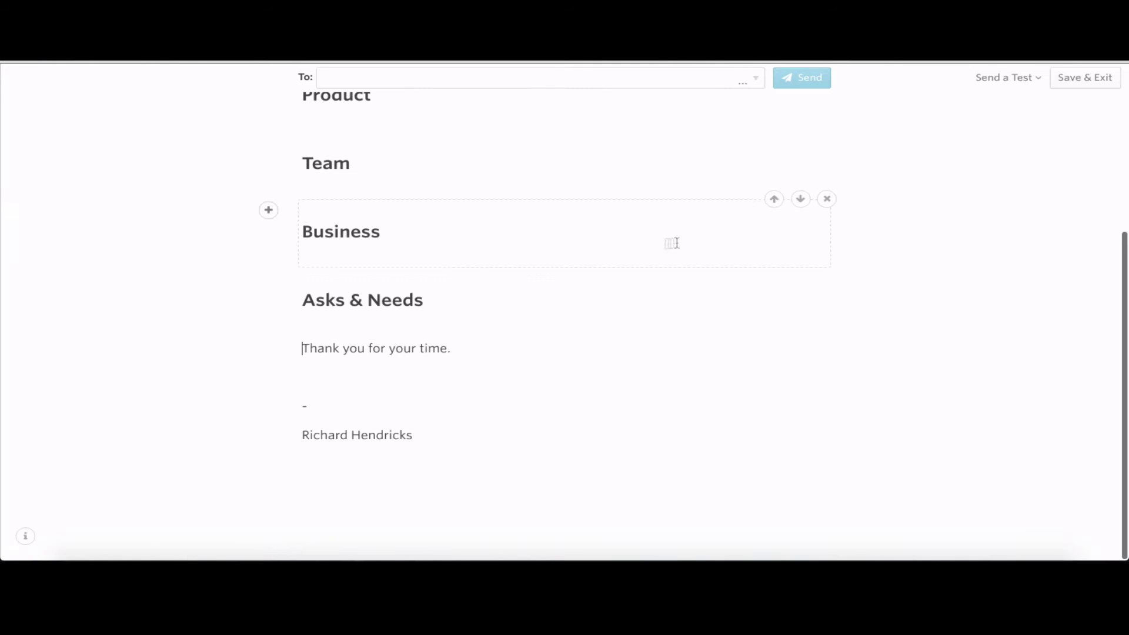
Retitle the copy by dropping 'Duplicate of' and 'Template' and adding ': 2016/06'
{"action": "scroll", "coordinate": [539, 227], "scroll_direction": "up", "scroll_amount": 4}
{"action": "scroll", "coordinate": [541, 229], "scroll_direction": "up", "scroll_amount": 1}
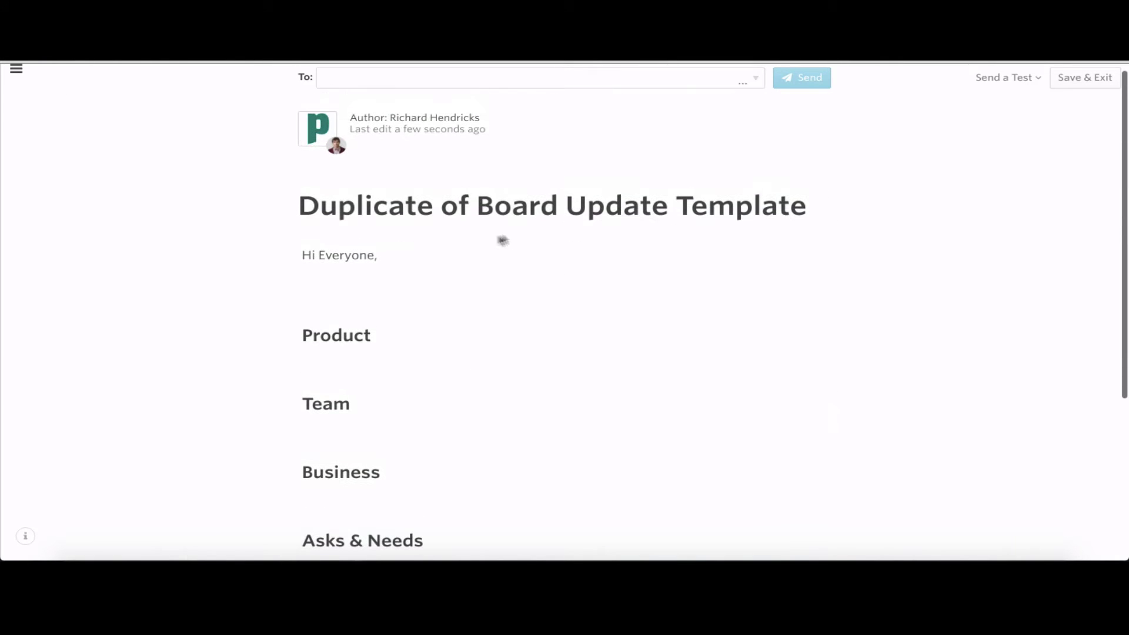
{"action": "left_click_drag", "start_coordinate": [480, 210], "coordinate": [270, 204]}
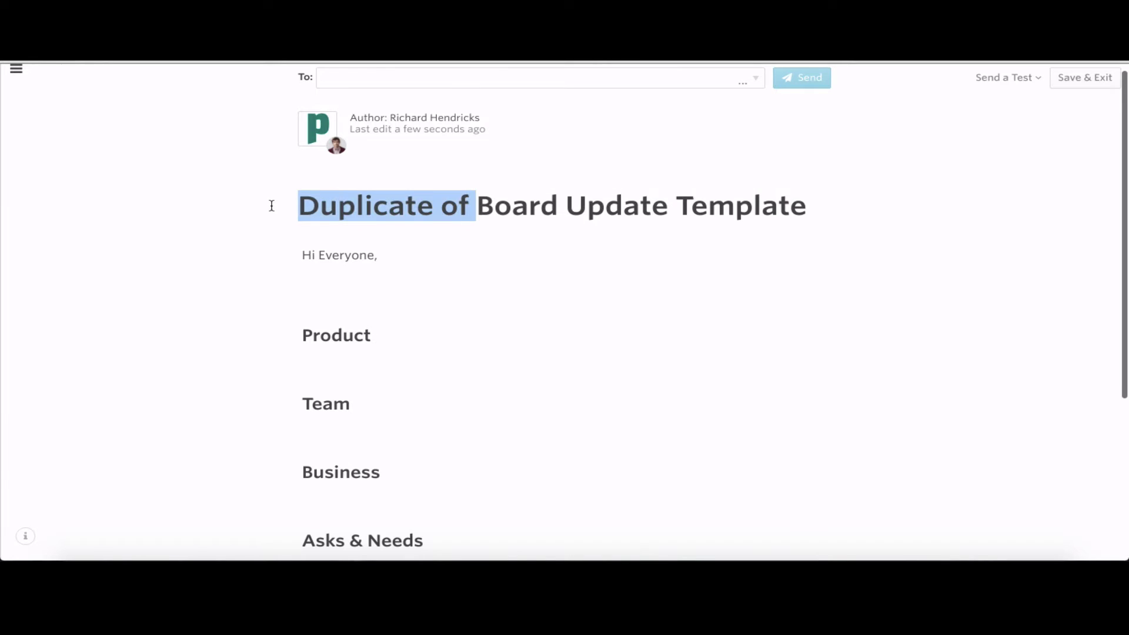
{"action": "key", "text": "BackSpace"}
{"action": "double_click", "coordinate": [562, 205]}
{"action": "key", "text": "BackSpace"}
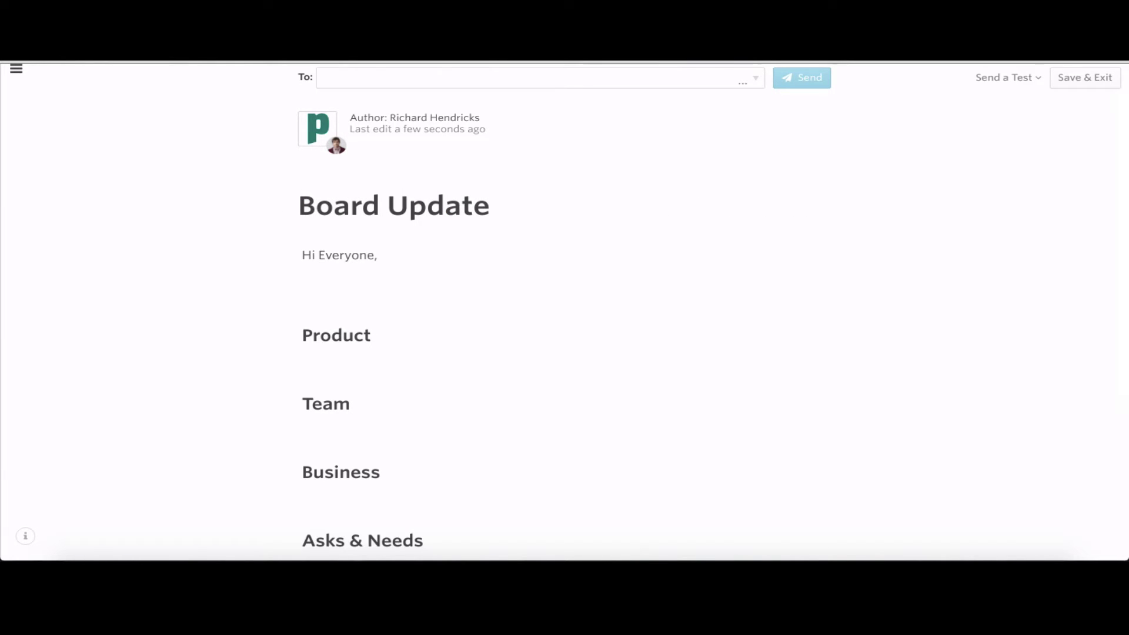
{"action": "type", "text": ": 2016"}
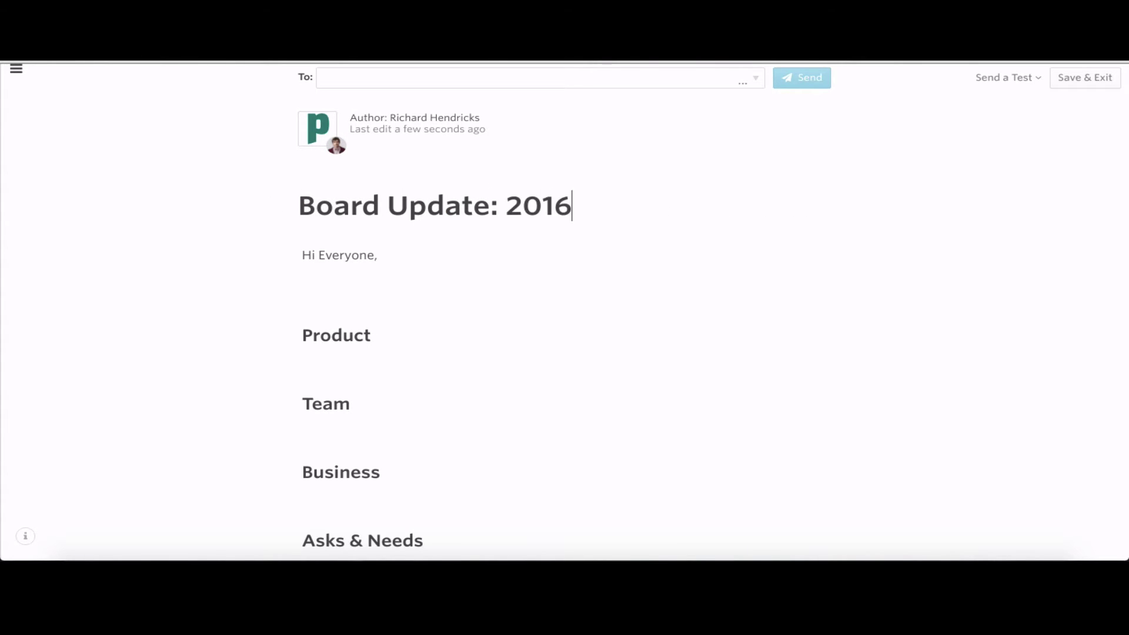
{"action": "type", "text": "/06/15"}
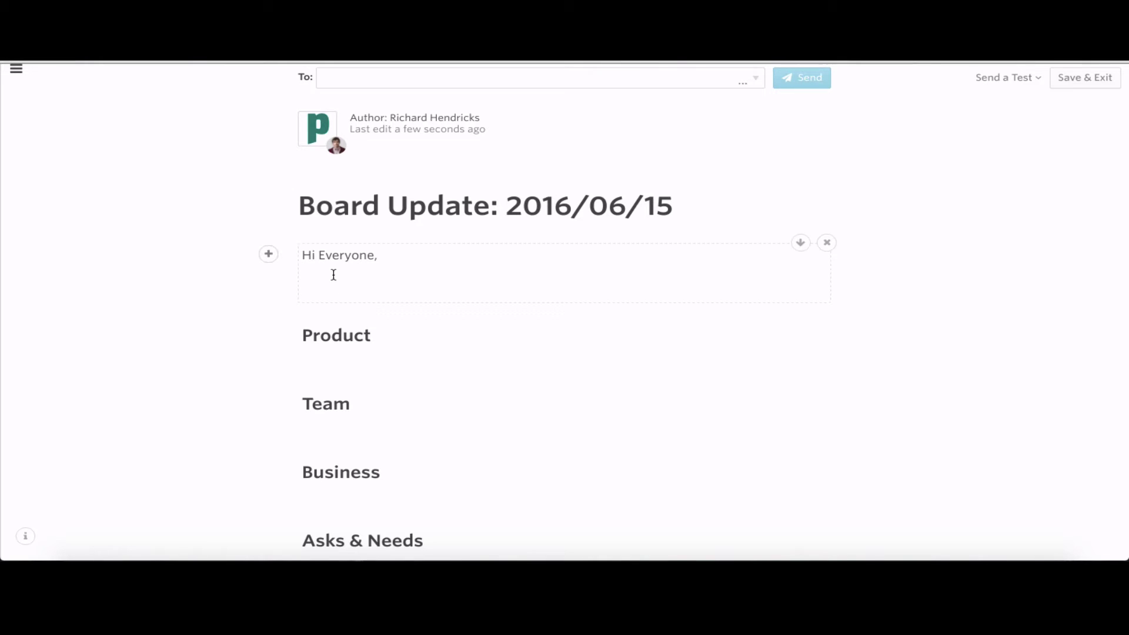
Write an opening paragraph beginning 'Things are going well after the most recent Board Meeting'
{"action": "key", "text": "Return"}
{"action": "type", "text": "Things are going well after the most recent Board Meeting, since we have a change in shares and share ownership, I wanted to give a review of the product and business progress."}
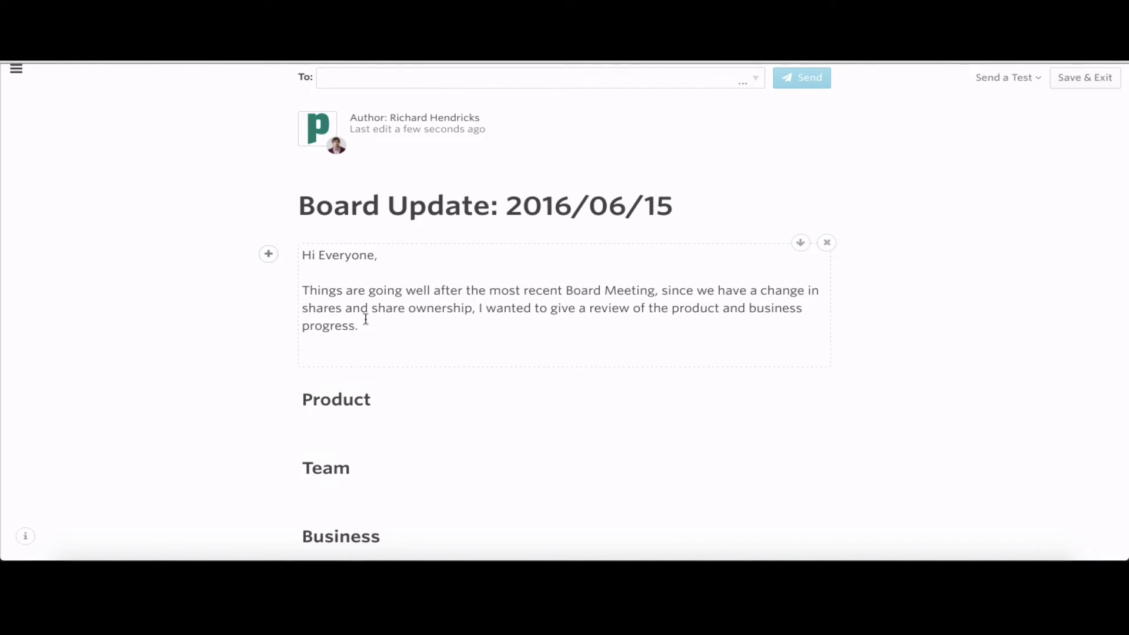
{"action": "key", "text": "BackSpace"}
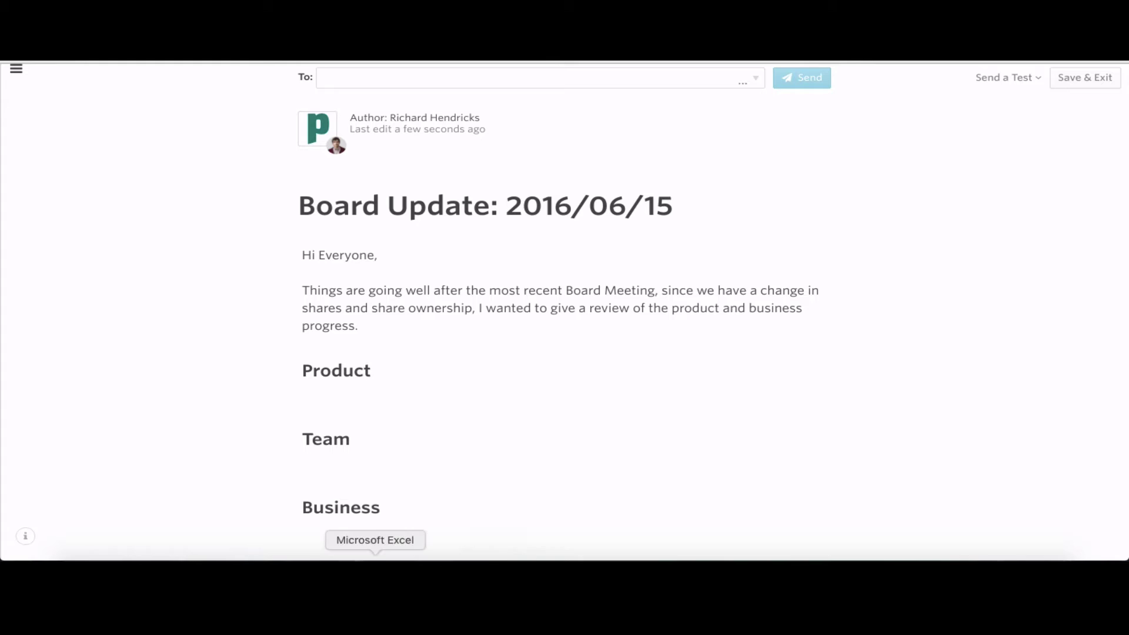
Paste the product update about 100,000 downloads and the AWS migration into the Product section
{"action": "left_click", "coordinate": [373, 396]}
{"action": "type", "text": "Over the first 10 days of public launch and we have over 100,000 downloads. We also have the app accepted into the Hooli App store. So that should increase the amount of downloads even more.  Our migration to AWS was successful and we are easily scaling server space even with the high download rate."}
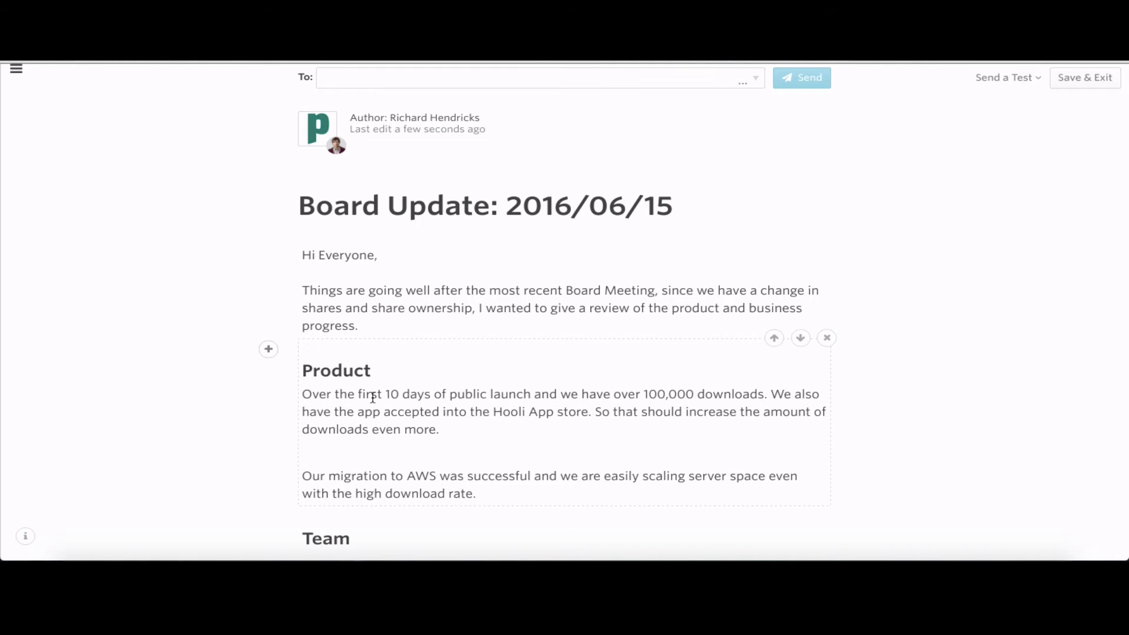
{"action": "scroll", "coordinate": [545, 431], "scroll_direction": "down", "scroll_amount": 1}
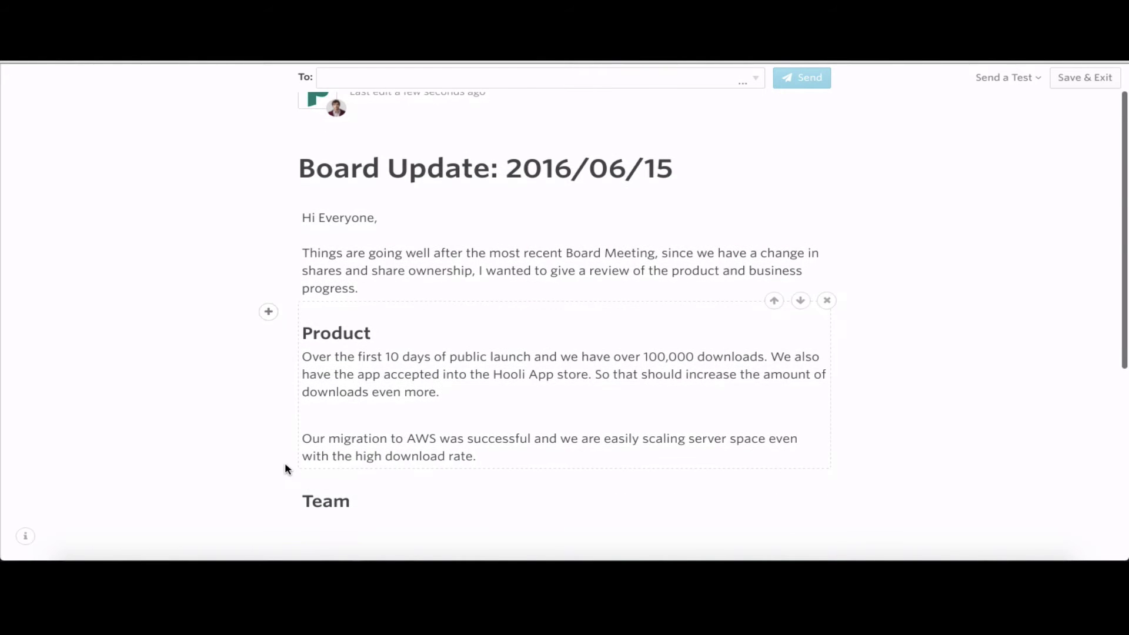
Insert a copy of the Streams Compressed chart below the Product paragraphs
{"action": "left_click", "coordinate": [270, 482]}
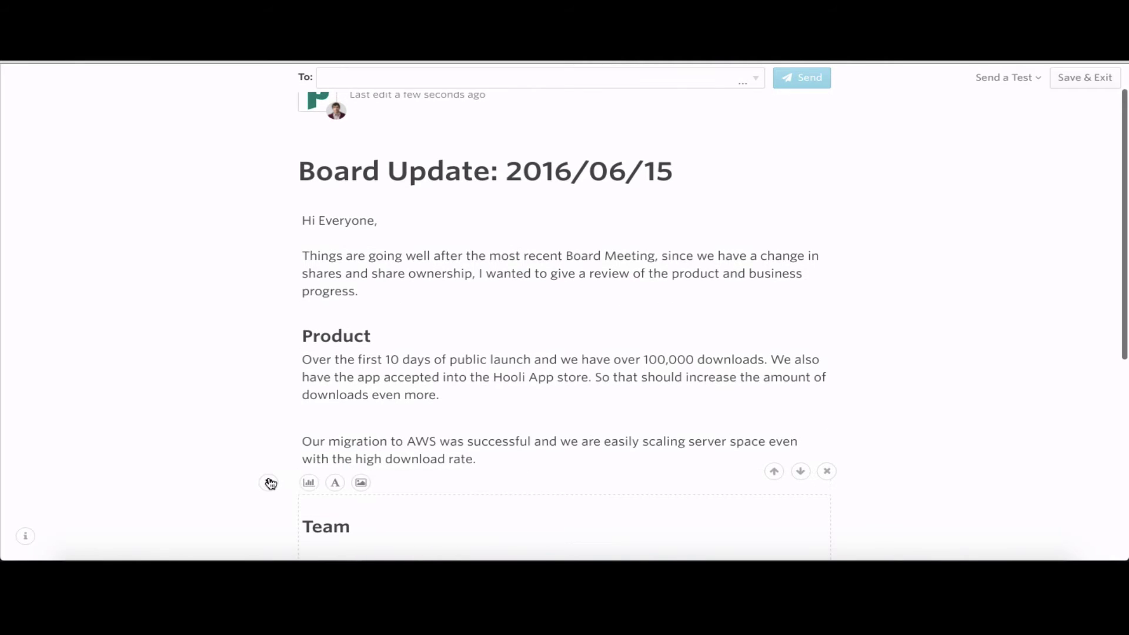
{"action": "left_click", "coordinate": [307, 481]}
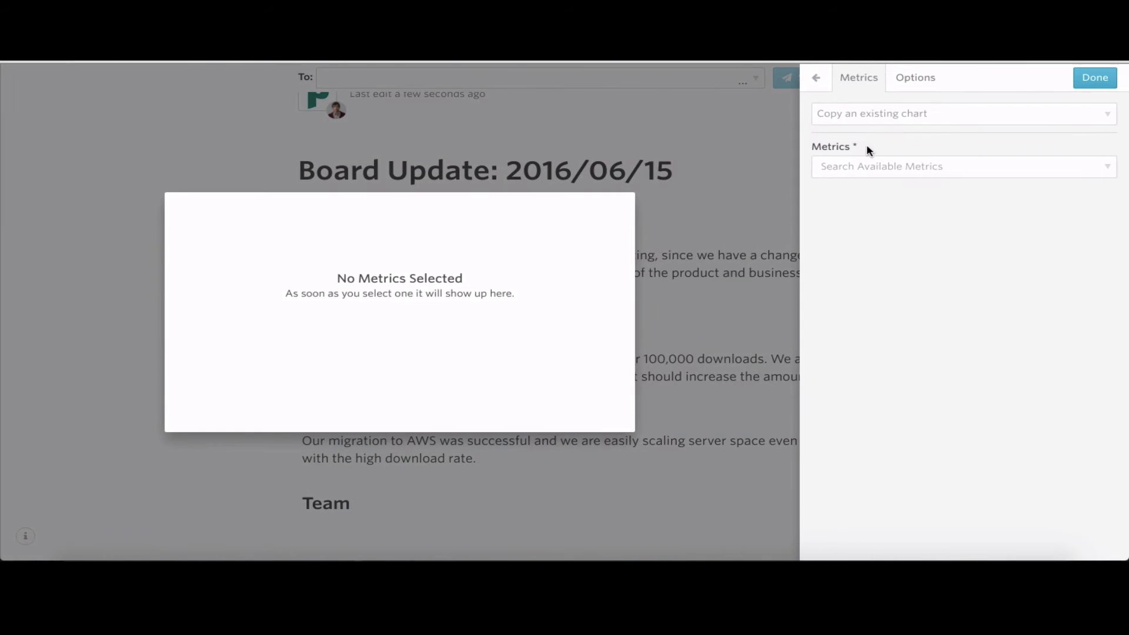
{"action": "left_click", "coordinate": [876, 119]}
{"action": "scroll", "coordinate": [894, 211], "scroll_direction": "down", "scroll_amount": 1}
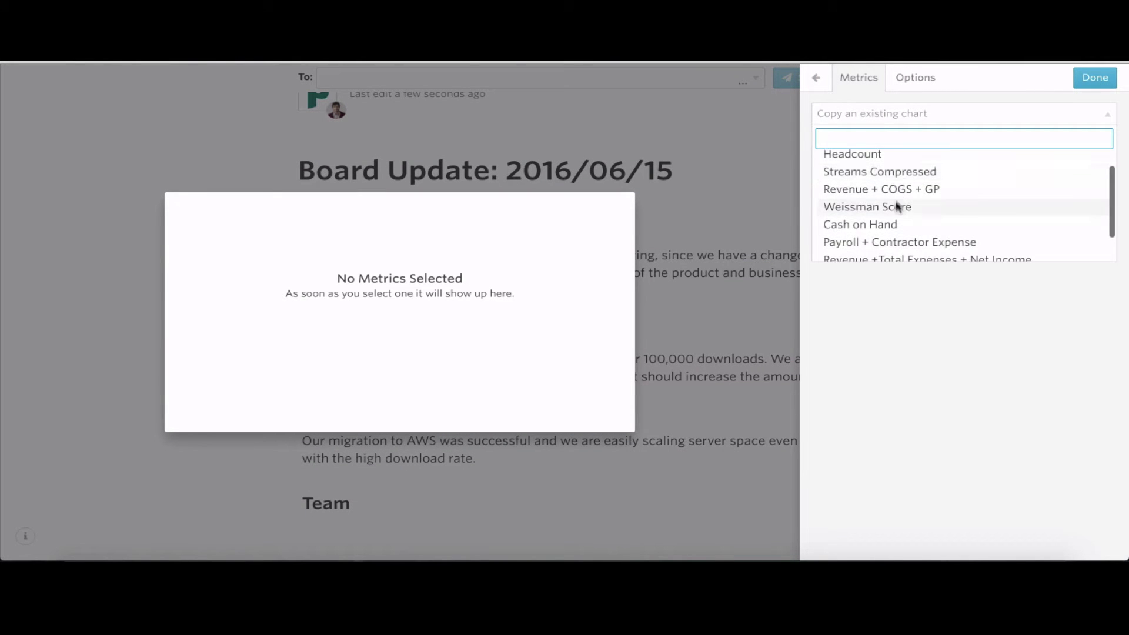
{"action": "left_click", "coordinate": [901, 176]}
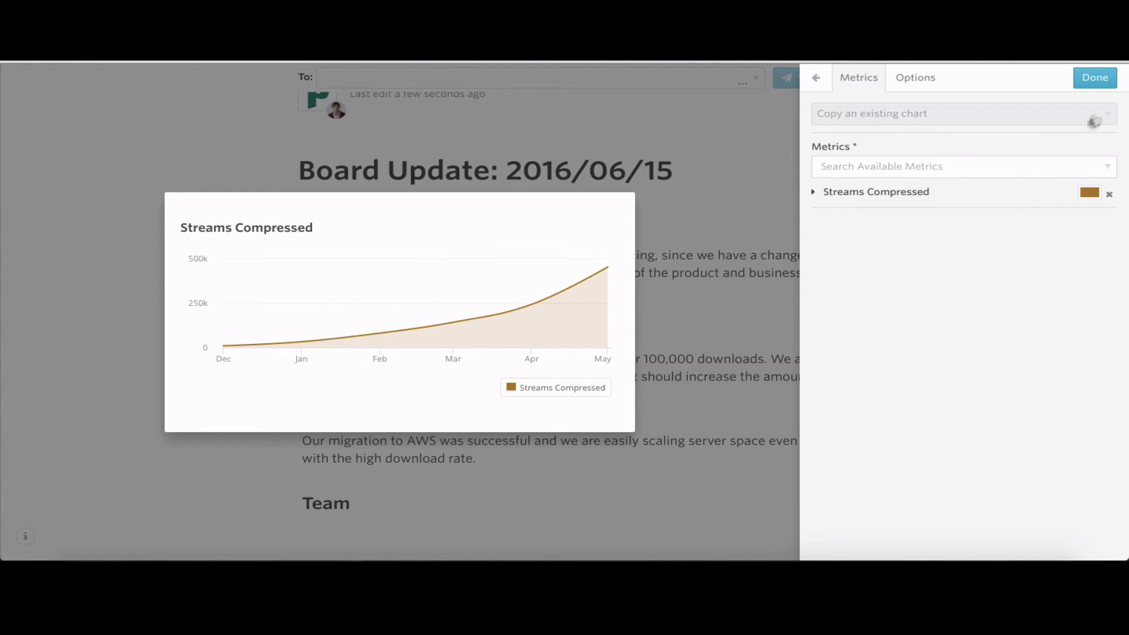
{"action": "left_click", "coordinate": [1098, 80]}
{"action": "scroll", "coordinate": [319, 408], "scroll_direction": "down", "scroll_amount": 6}
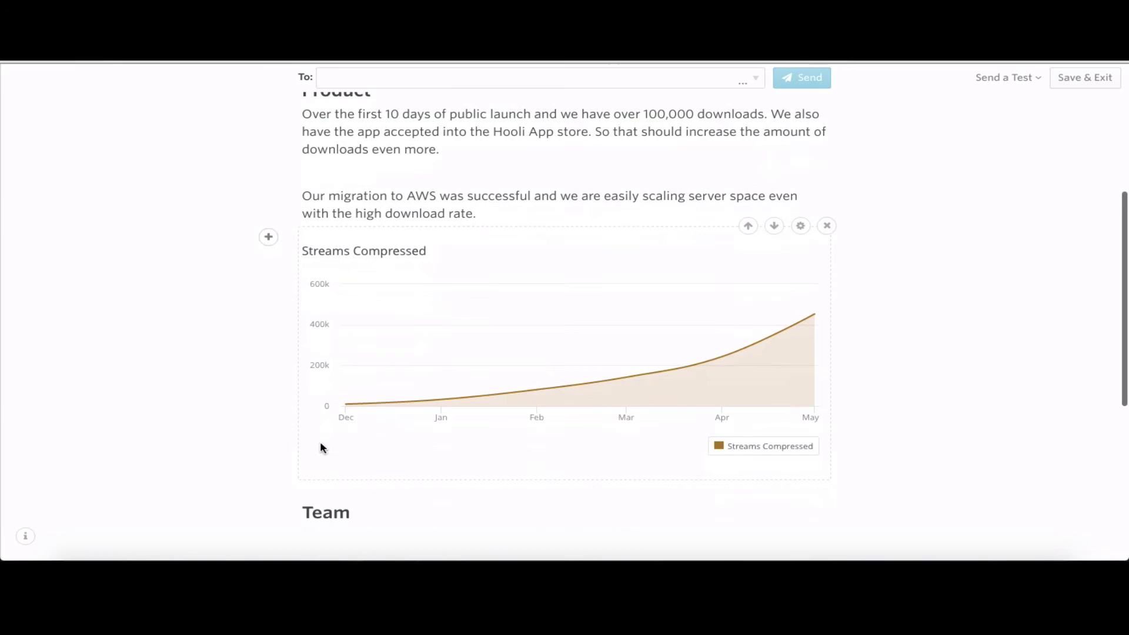
Insert a copy of the Number of Downloads chart beneath it
{"action": "left_click", "coordinate": [271, 407]}
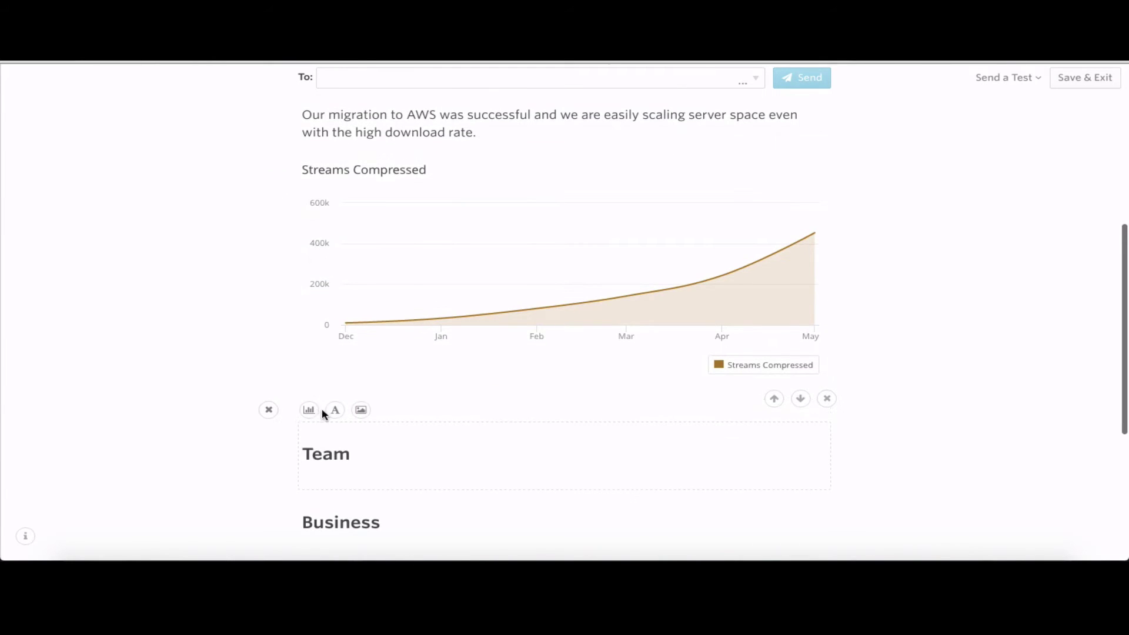
{"action": "left_click", "coordinate": [312, 410]}
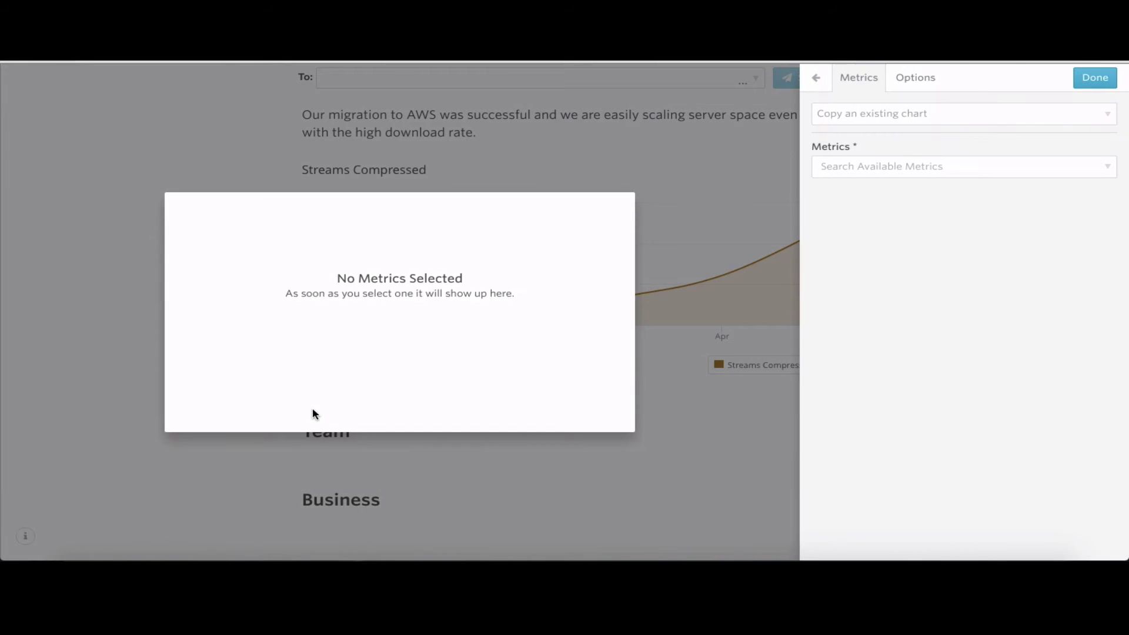
{"action": "left_click", "coordinate": [910, 118]}
{"action": "scroll", "coordinate": [905, 220], "scroll_direction": "down", "scroll_amount": 3}
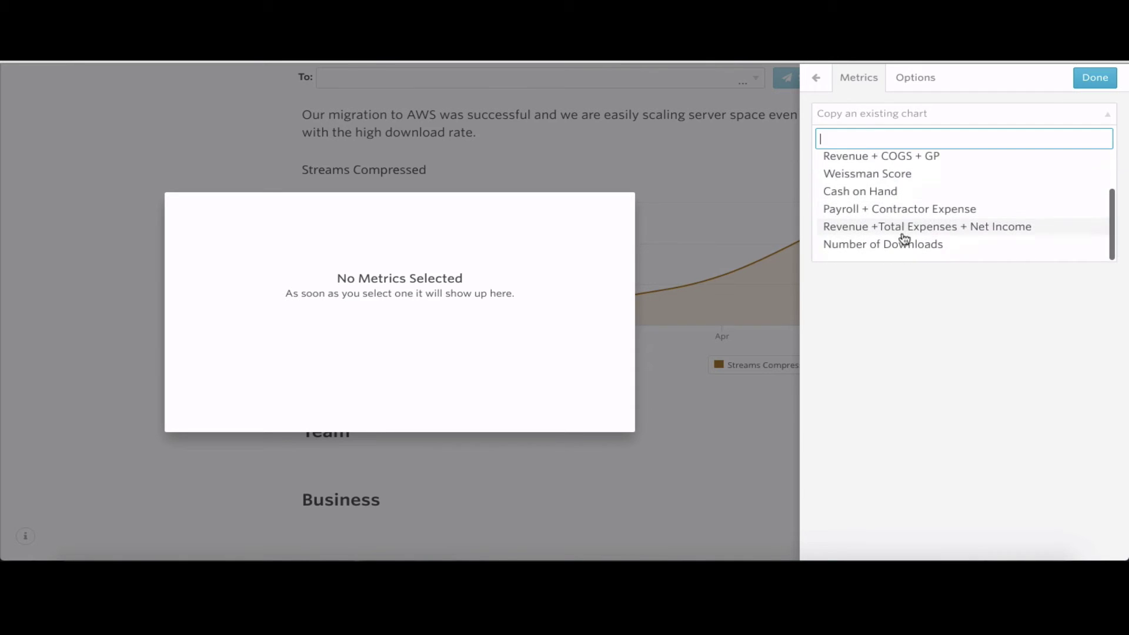
{"action": "left_click", "coordinate": [899, 244]}
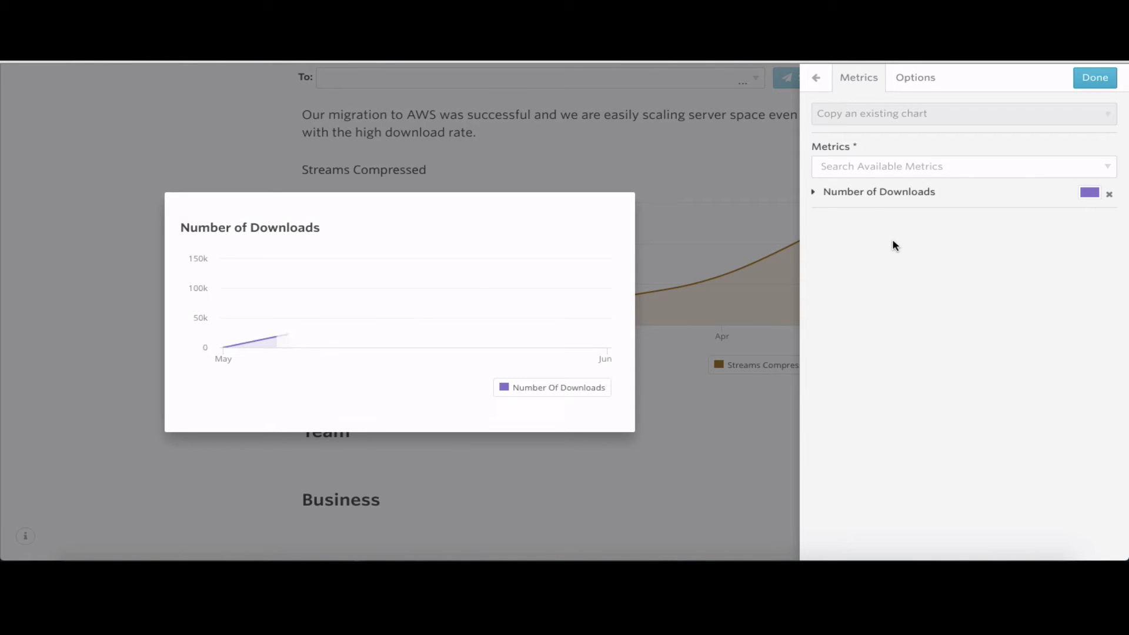
{"action": "left_click", "coordinate": [1094, 82]}
{"action": "scroll", "coordinate": [461, 450], "scroll_direction": "down", "scroll_amount": 2}
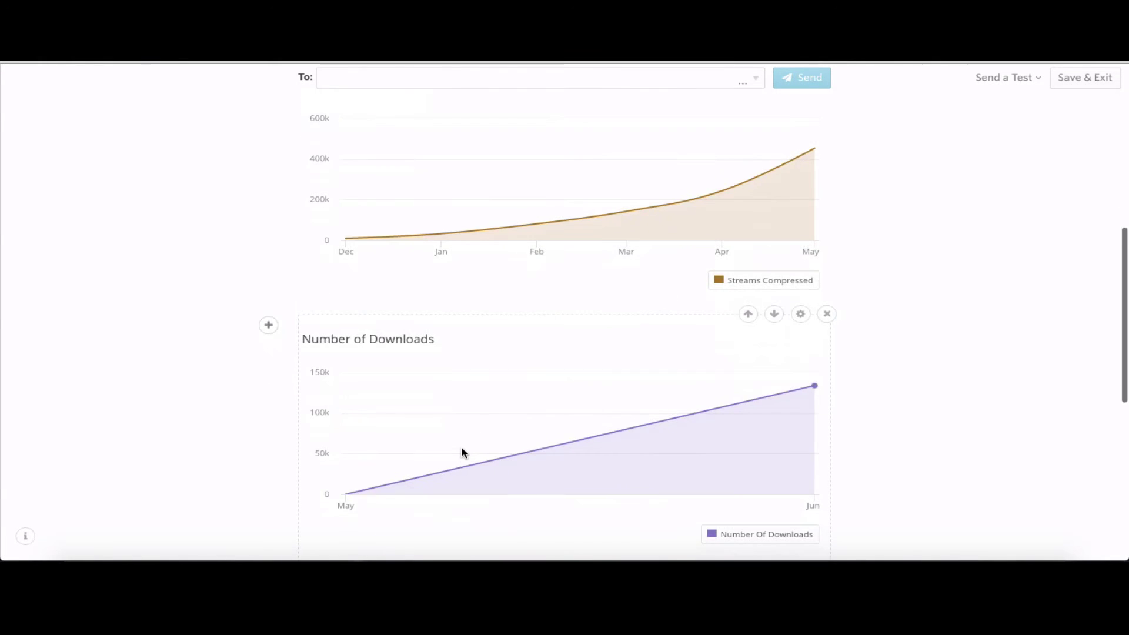
{"action": "scroll", "coordinate": [461, 448], "scroll_direction": "down", "scroll_amount": 2}
Paste the Team paragraphs on the board seat, engineering hires and Head of PR
{"action": "scroll", "coordinate": [517, 411], "scroll_direction": "up", "scroll_amount": 1}
{"action": "scroll", "coordinate": [517, 411], "scroll_direction": "down", "scroll_amount": 2}
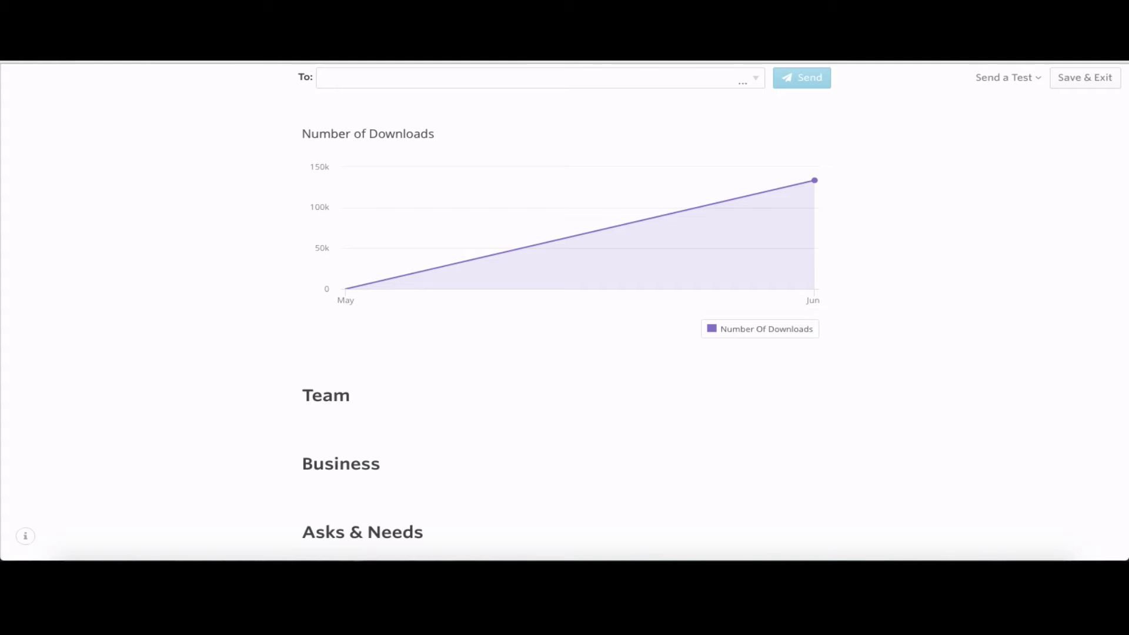
{"action": "left_click", "coordinate": [376, 413]}
{"action": "key", "text": "ctrl+v"}
{"action": "scroll", "coordinate": [394, 448], "scroll_direction": "down", "scroll_amount": 4}
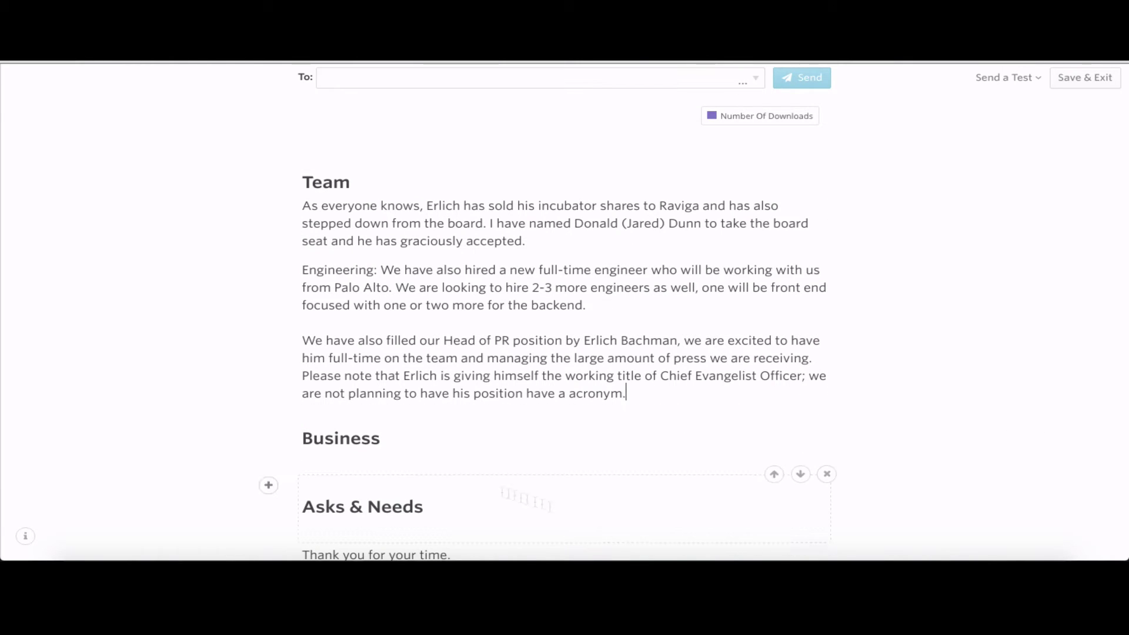
Start a chart block after Team, copying the existing Headcount chart
{"action": "left_click", "coordinate": [269, 420]}
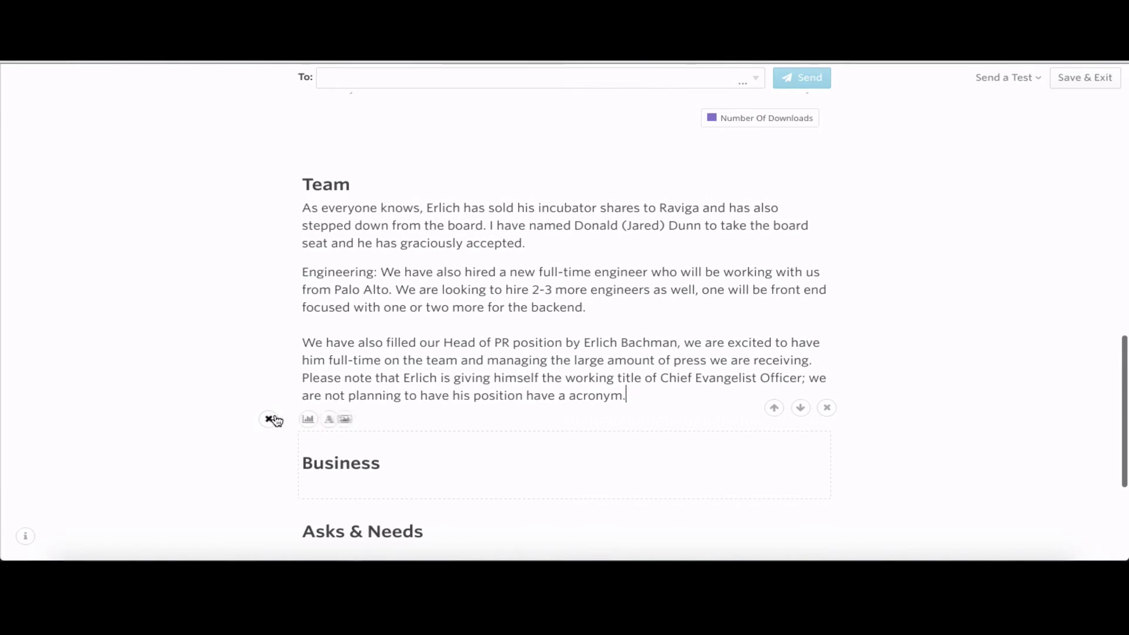
{"action": "left_click", "coordinate": [309, 419]}
{"action": "left_click", "coordinate": [869, 121]}
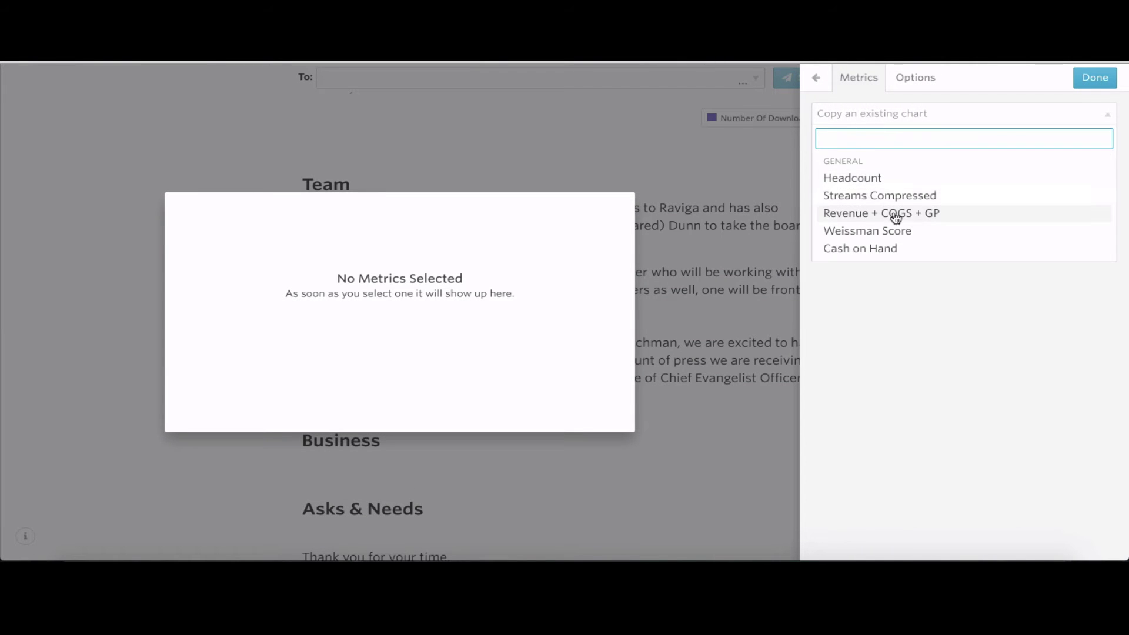
{"action": "left_click", "coordinate": [872, 179]}
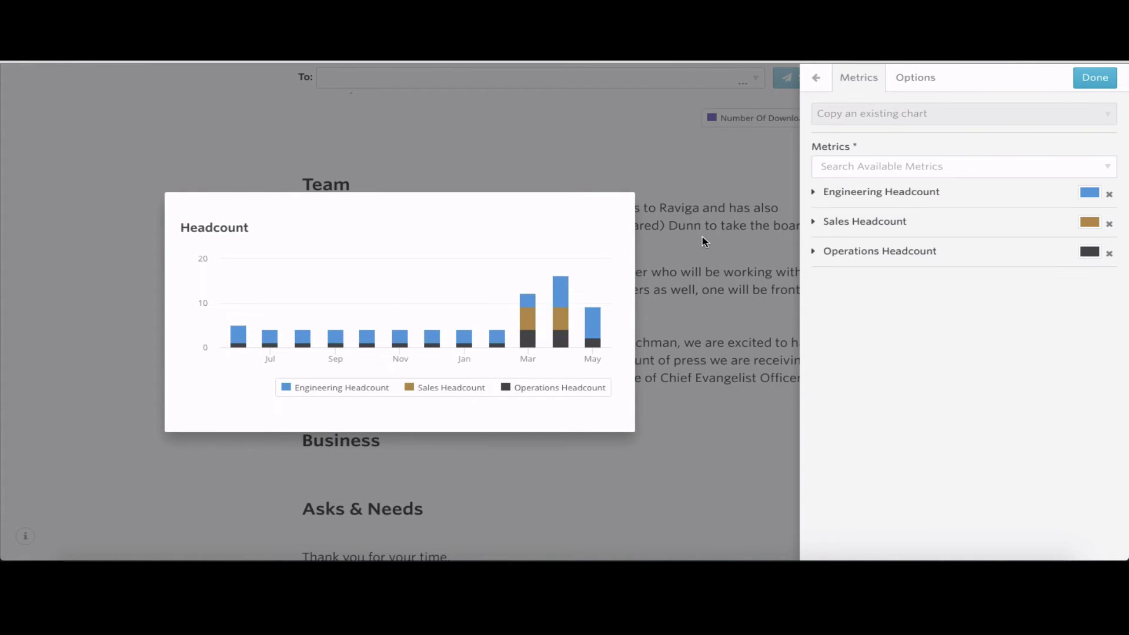
Insert the Headcount chart into the update after the Team section
{"action": "left_click", "coordinate": [1095, 77]}
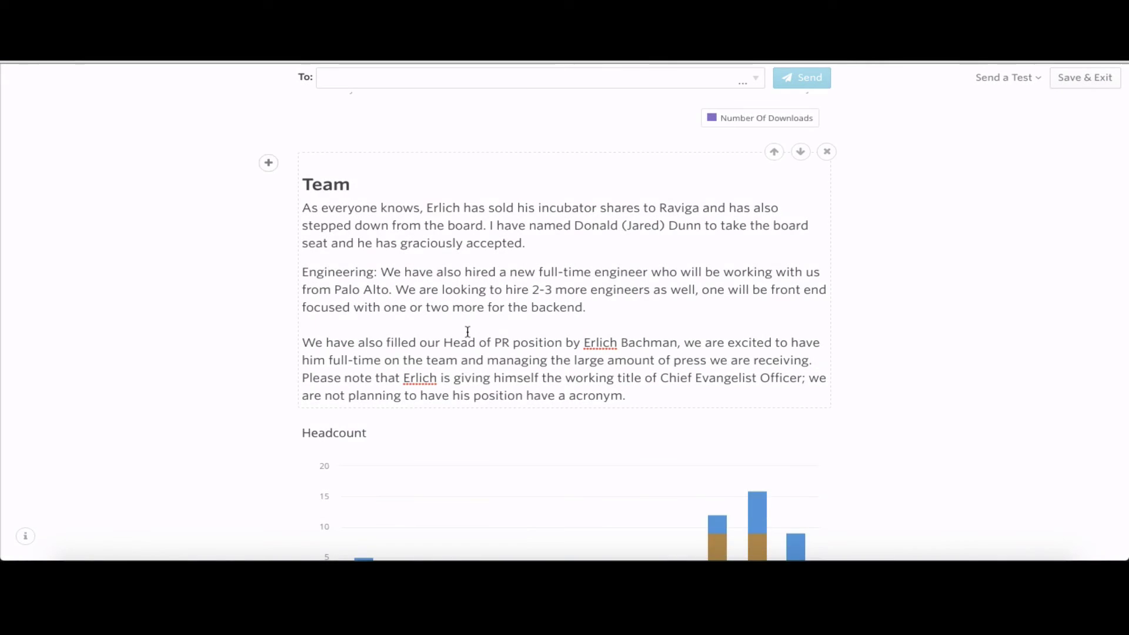
{"action": "scroll", "coordinate": [468, 329], "scroll_direction": "down", "scroll_amount": 3}
{"action": "scroll", "coordinate": [467, 333], "scroll_direction": "down", "scroll_amount": 4}
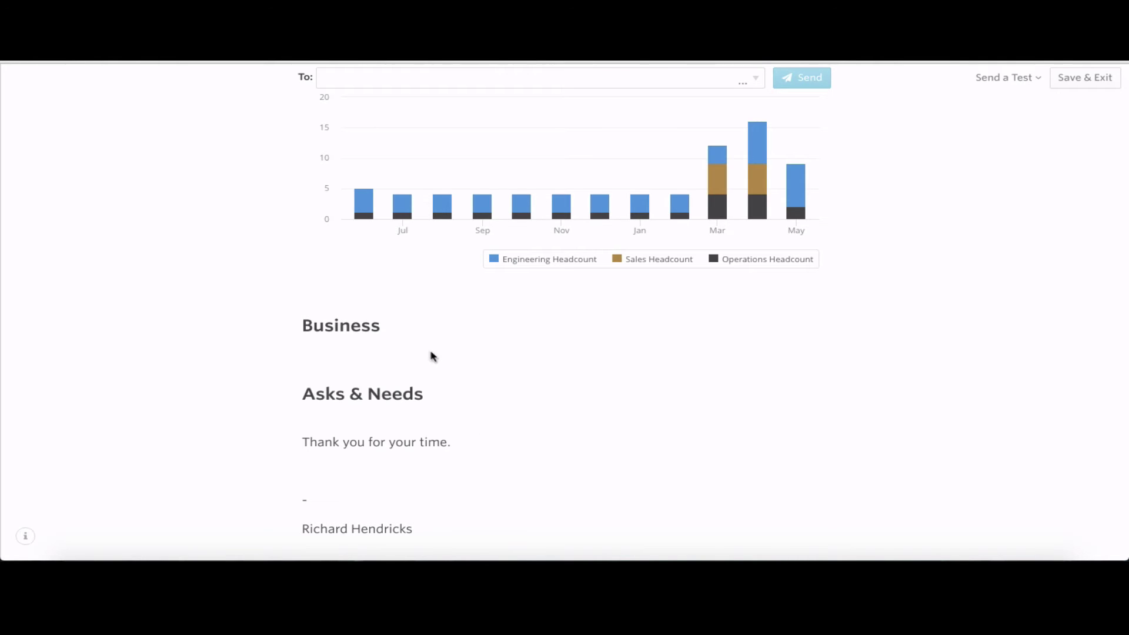
Paste the four Business paragraphs covering growth, Hooli approval and the $3,000,000 Raviga payment
{"action": "left_click", "coordinate": [396, 347]}
{"action": "type", "text": "Our plan is to continue to grow the platform and have it be free to use and access, our Neural Network will continue to use its A.I. to stream compressed files in a smarter/faster manner. As from our previous board meeting, Jared is working on paid structures for B2B and enterprise type accounts. With Hooli approving us for their app store, and the rumors or Endframe being disbanded, we appear to be the only company in the 'middle-out compression' space. This is great news and we plan to keep our heads down and working to make Pied Piper the only company in this space. Since the public launch of Pied Piper, we have received the installment payment of $3,000,000 from Raviga as per term sheet conditions. This will allow us to grow our team and the platform. Since we are in the middle of June, I will wait until the month's end until Jared completes the new financials."}
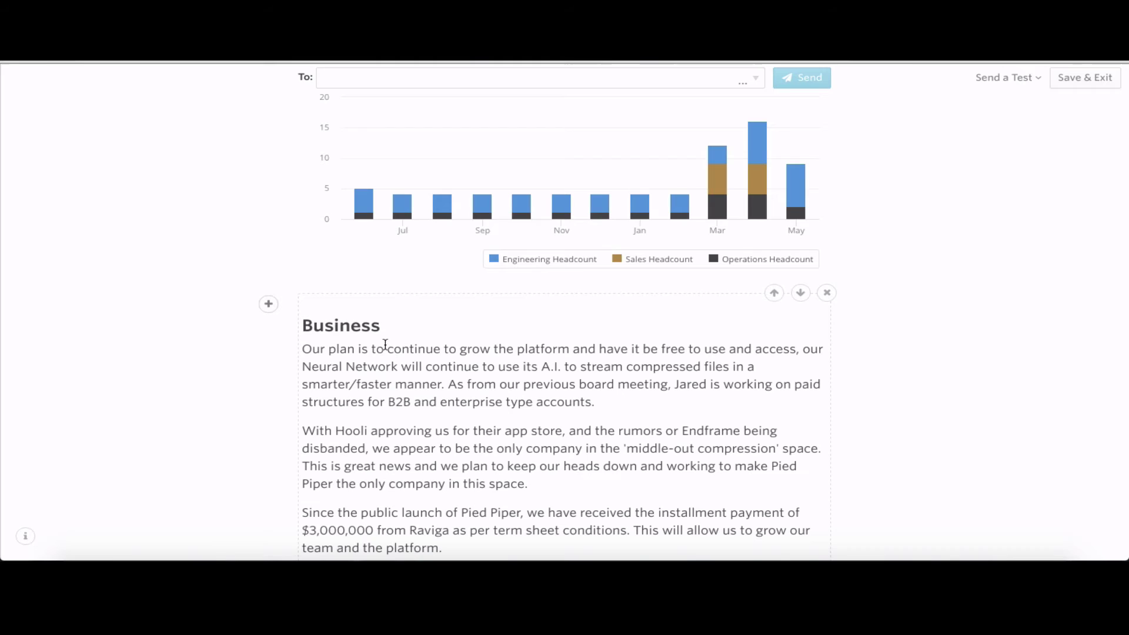
{"action": "scroll", "coordinate": [474, 419], "scroll_direction": "down", "scroll_amount": 2}
{"action": "scroll", "coordinate": [474, 418], "scroll_direction": "down", "scroll_amount": 2}
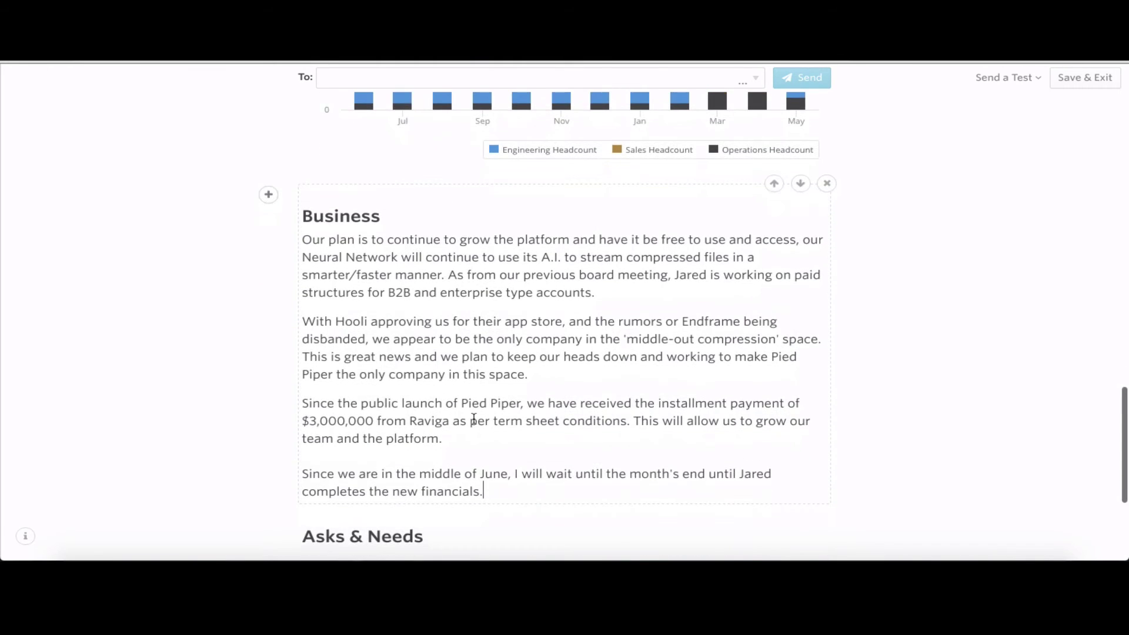
{"action": "scroll", "coordinate": [472, 419], "scroll_direction": "down", "scroll_amount": 1}
{"action": "scroll", "coordinate": [473, 419], "scroll_direction": "down", "scroll_amount": 1}
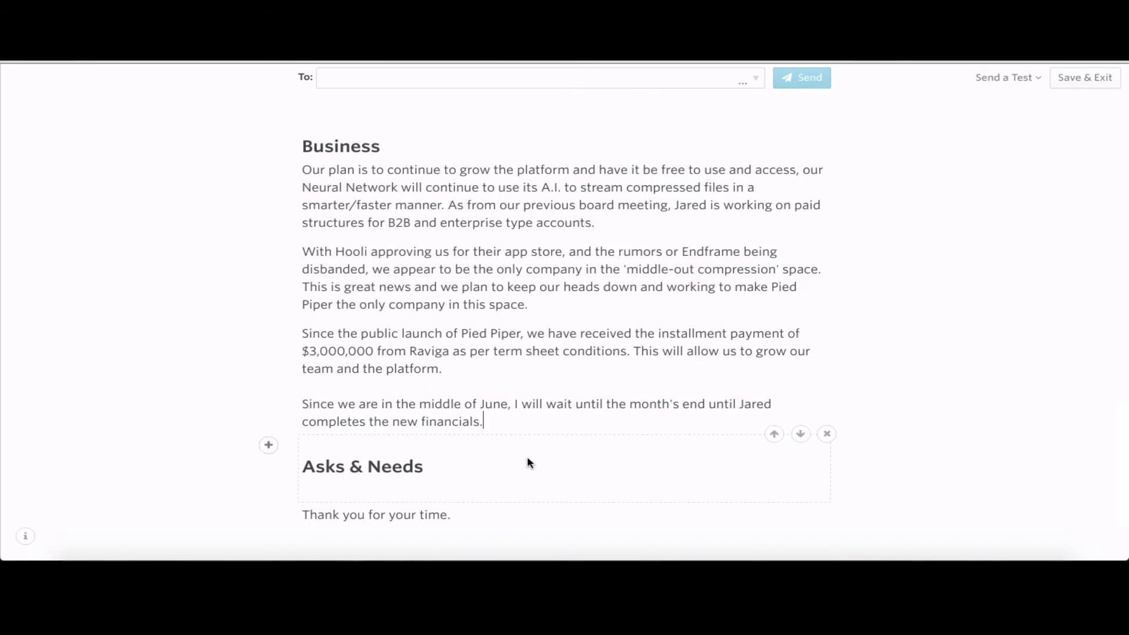
{"action": "scroll", "coordinate": [527, 457], "scroll_direction": "down", "scroll_amount": 1}
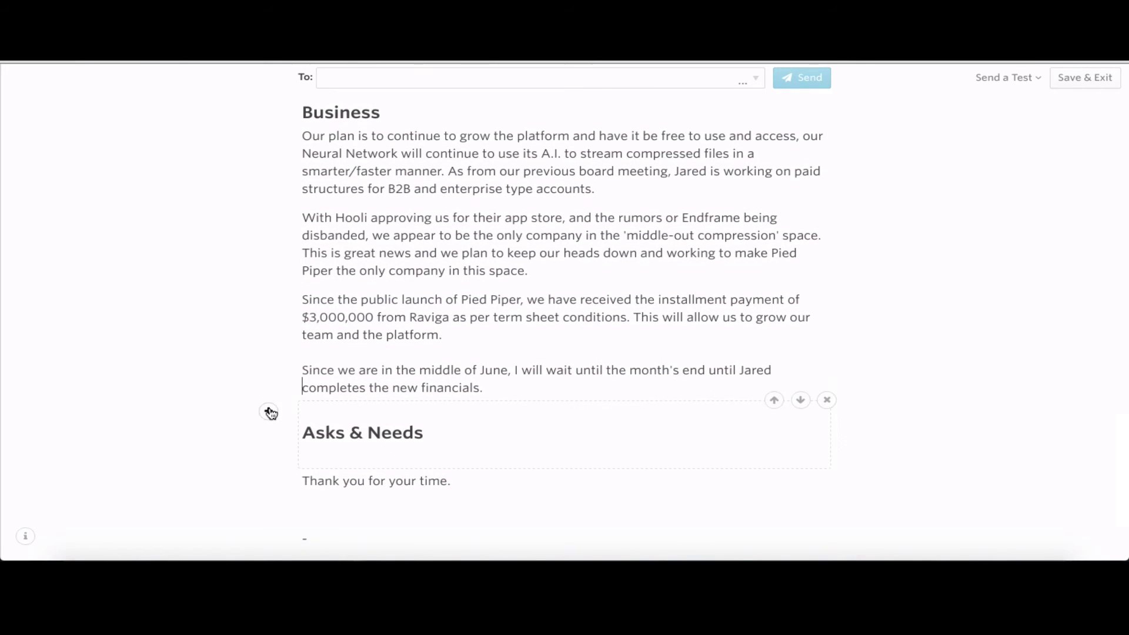
Add a copy of the Revenue + Total Expenses + Net Income chart after Business, above Asks & Needs
{"action": "left_click", "coordinate": [268, 411]}
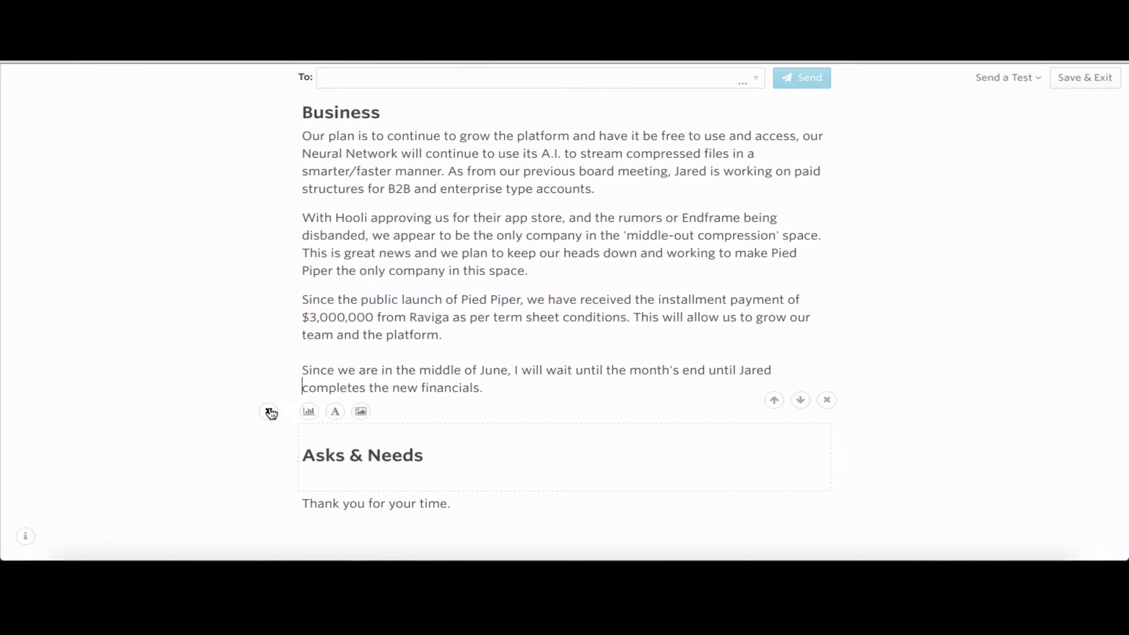
{"action": "left_click", "coordinate": [315, 415]}
{"action": "left_click", "coordinate": [889, 116]}
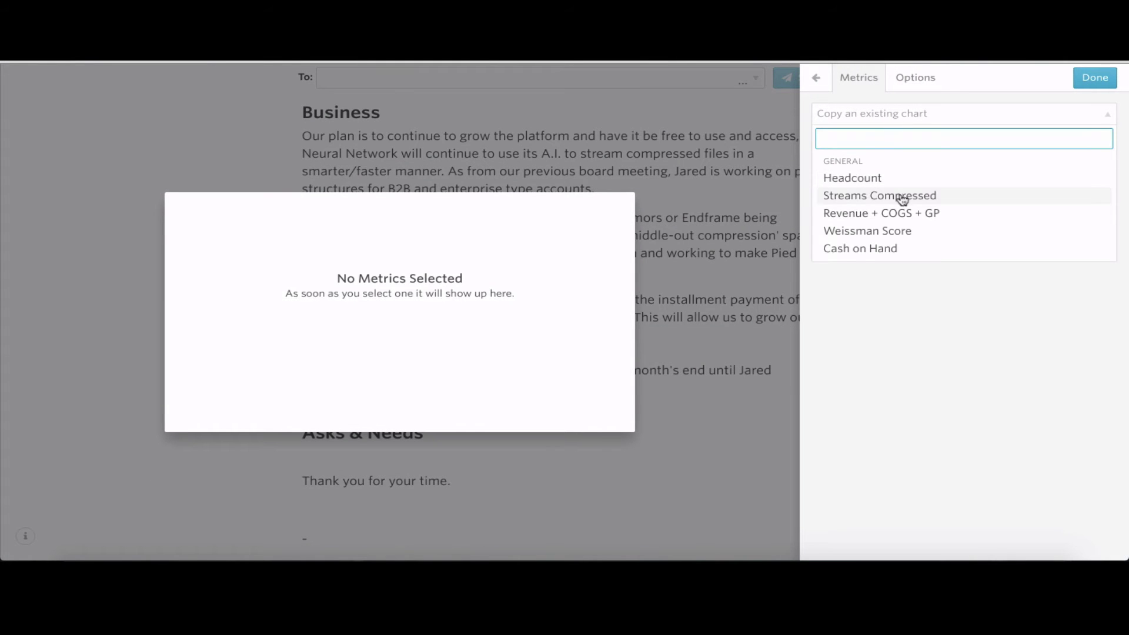
{"action": "scroll", "coordinate": [903, 215], "scroll_direction": "down", "scroll_amount": 3}
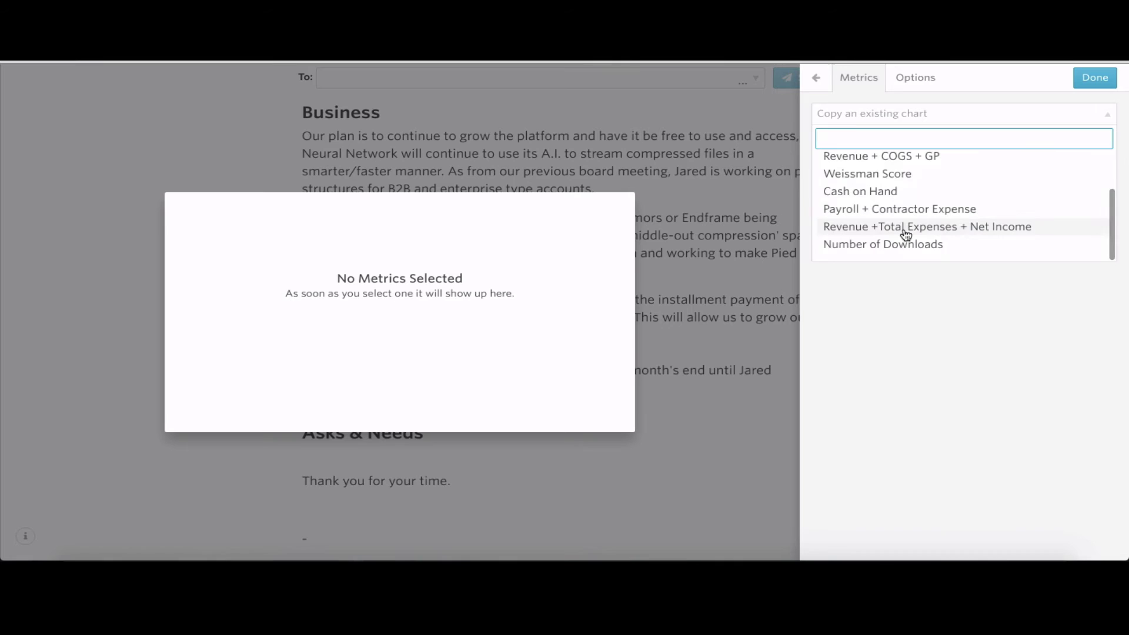
{"action": "left_click", "coordinate": [905, 228]}
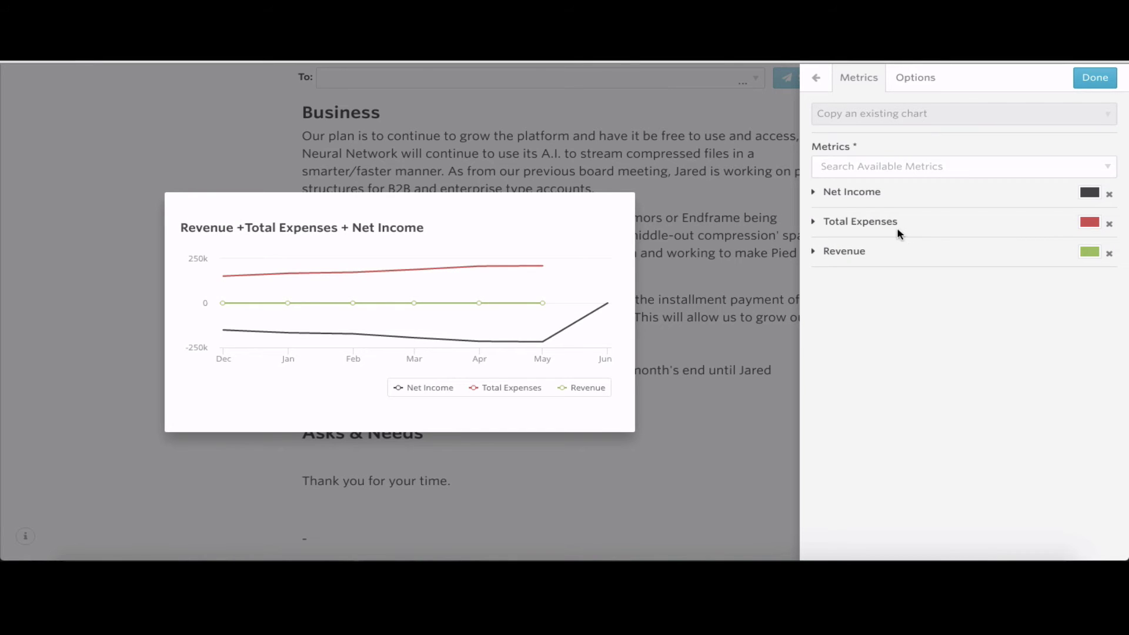
{"action": "left_click", "coordinate": [1095, 79]}
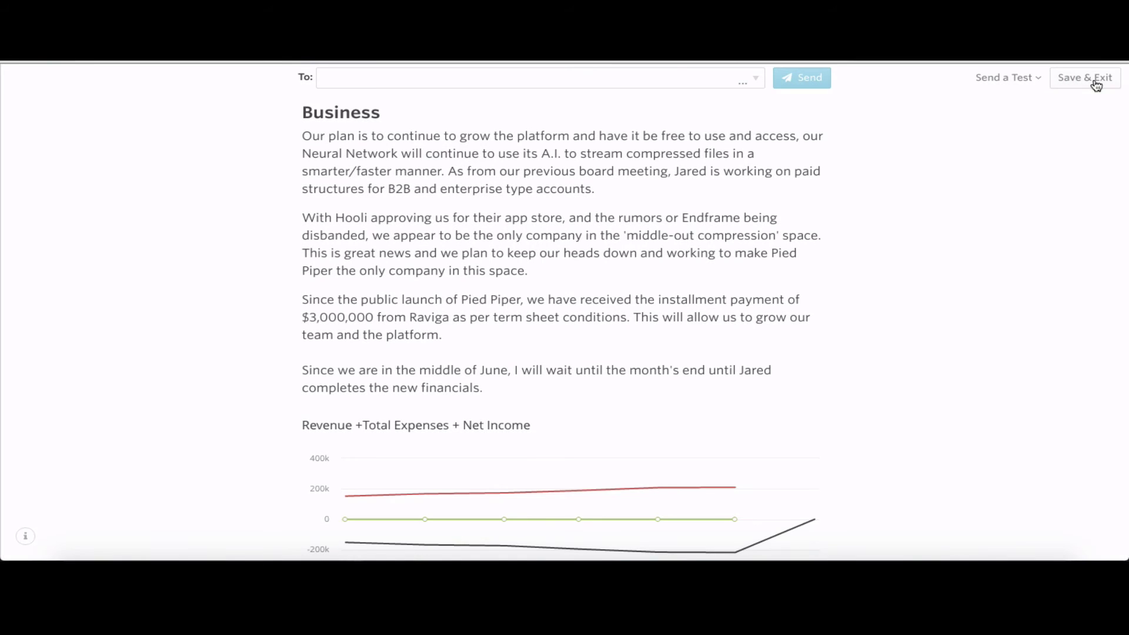
{"action": "scroll", "coordinate": [503, 419], "scroll_direction": "down", "scroll_amount": 2}
{"action": "scroll", "coordinate": [503, 418], "scroll_direction": "down", "scroll_amount": 3}
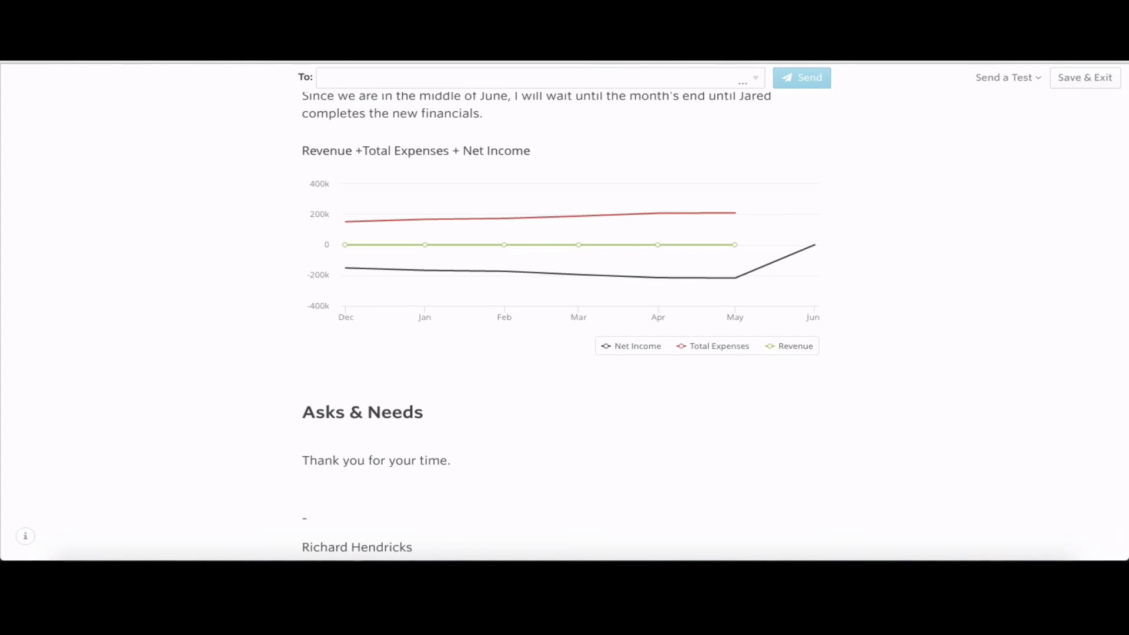
Paste the Asks & Needs paragraphs requesting engineer referrals and office space near Palo Alto
{"action": "mouse_move", "coordinate": [467, 425]}
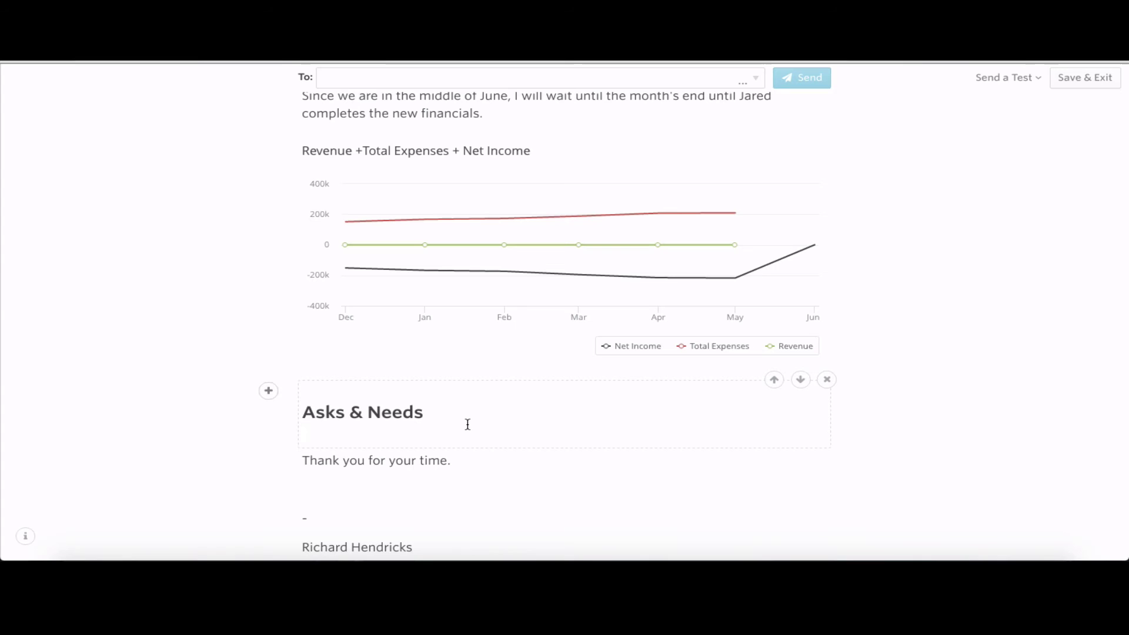
{"action": "type", "text": "If you know of any great engineers that would be a good fit, please send them our way. We are planning to move out of Erlich's house in the following weeks, Jared is working to close on a office location in the following 2 weeks, if there is anywhere that is worth looking that is 2-4 miles around Palo Alto, we welcome any suggestions."}
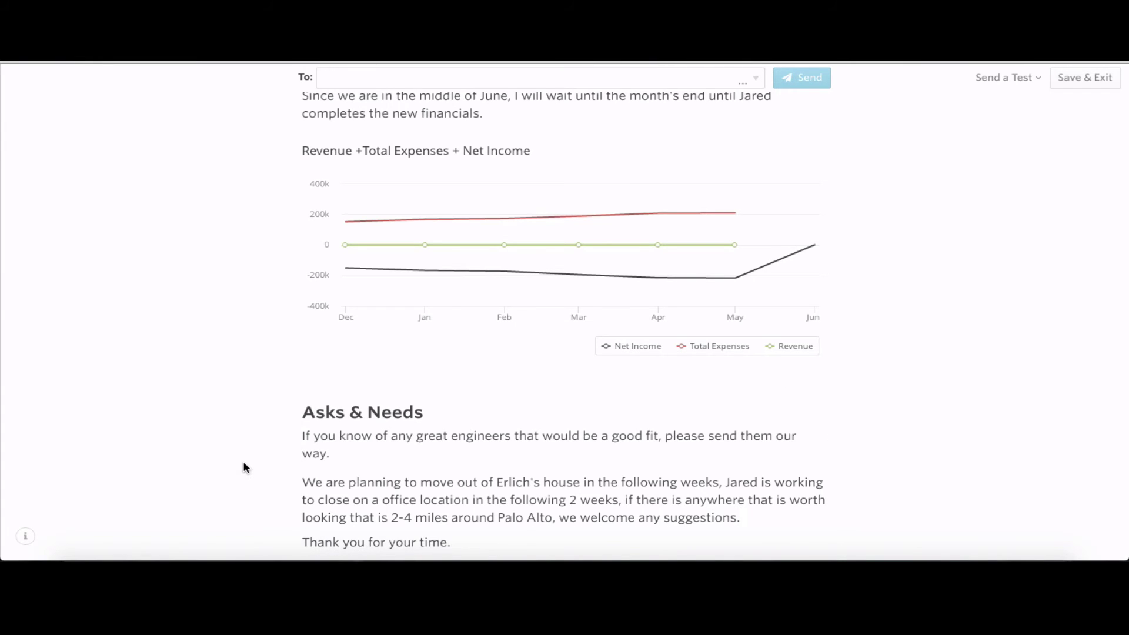
{"action": "scroll", "coordinate": [245, 467], "scroll_direction": "down", "scroll_amount": 1}
{"action": "scroll", "coordinate": [245, 468], "scroll_direction": "down", "scroll_amount": 3}
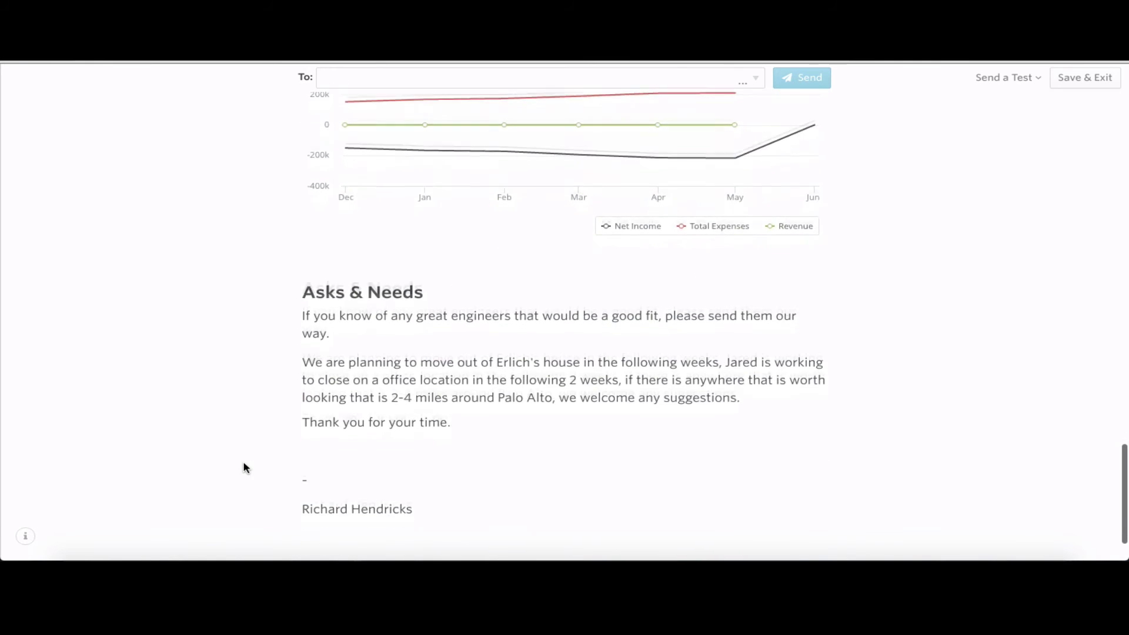
{"action": "scroll", "coordinate": [266, 469], "scroll_direction": "up", "scroll_amount": 10}
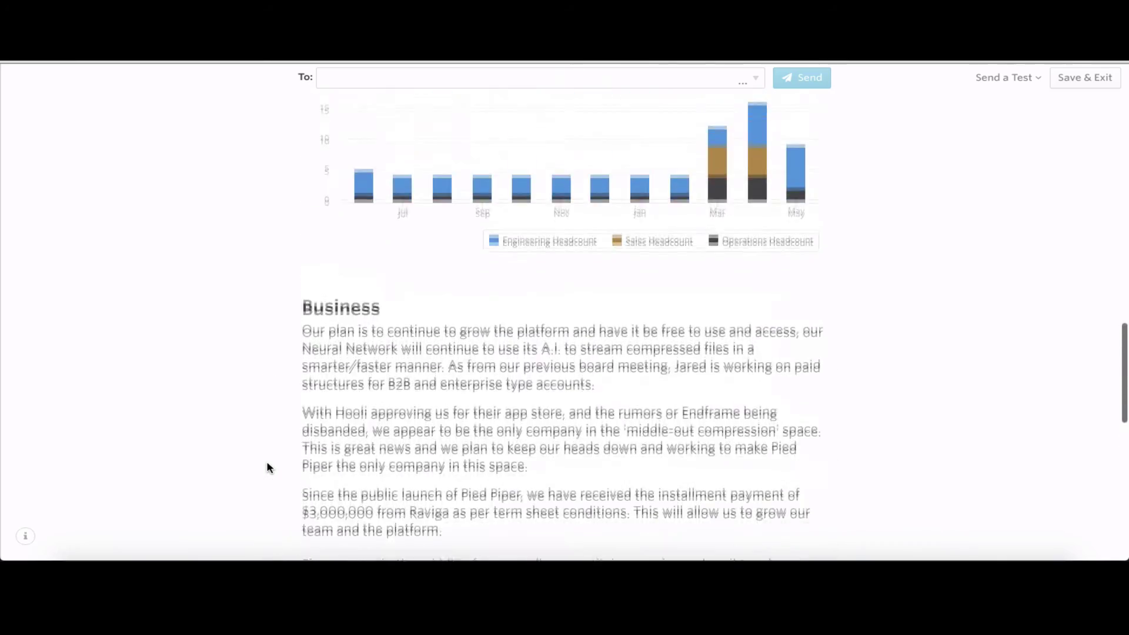
{"action": "scroll", "coordinate": [267, 469], "scroll_direction": "up", "scroll_amount": 10}
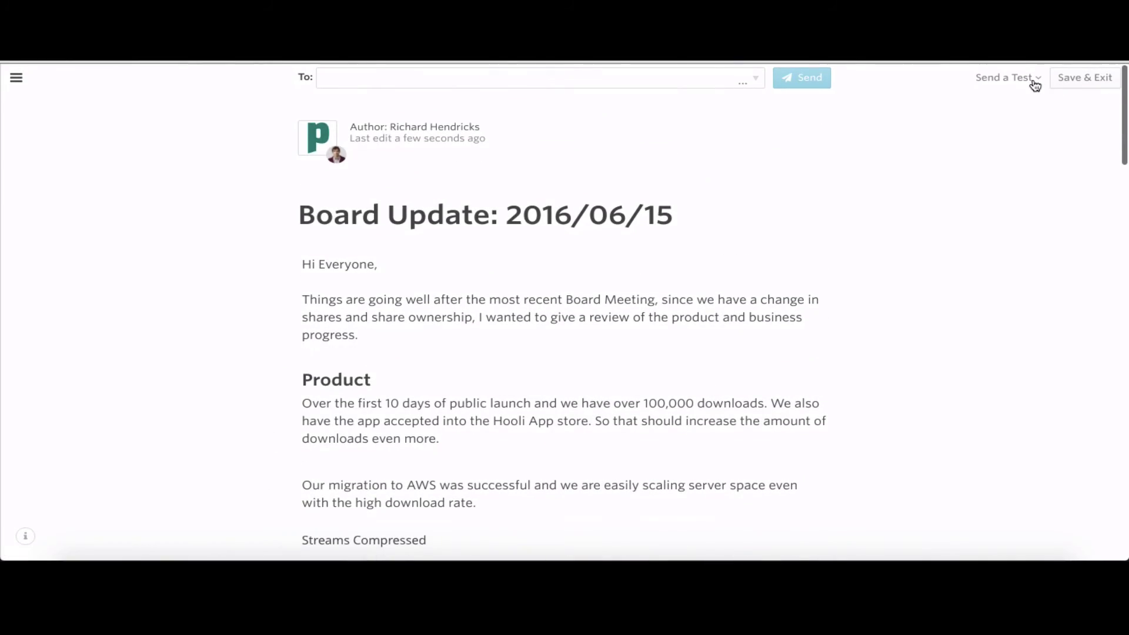
Save the board update as a draft and show the 5-contact Board list
{"action": "left_click", "coordinate": [1033, 83]}
{"action": "left_click", "coordinate": [1033, 82]}
{"action": "left_click", "coordinate": [538, 77]}
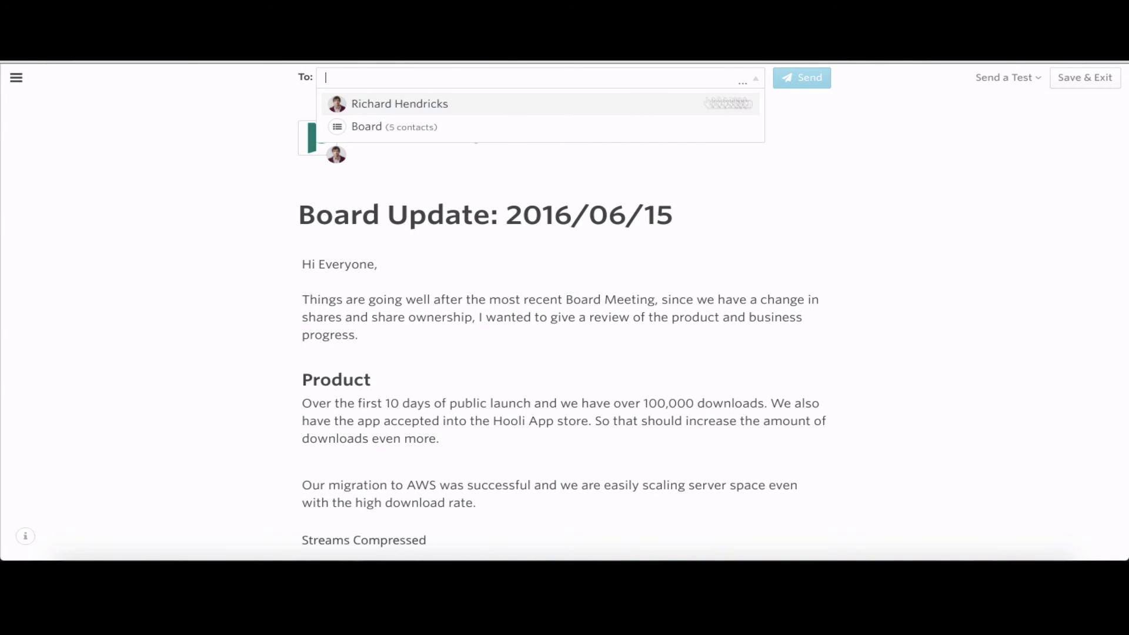
{"action": "left_click", "coordinate": [849, 112]}
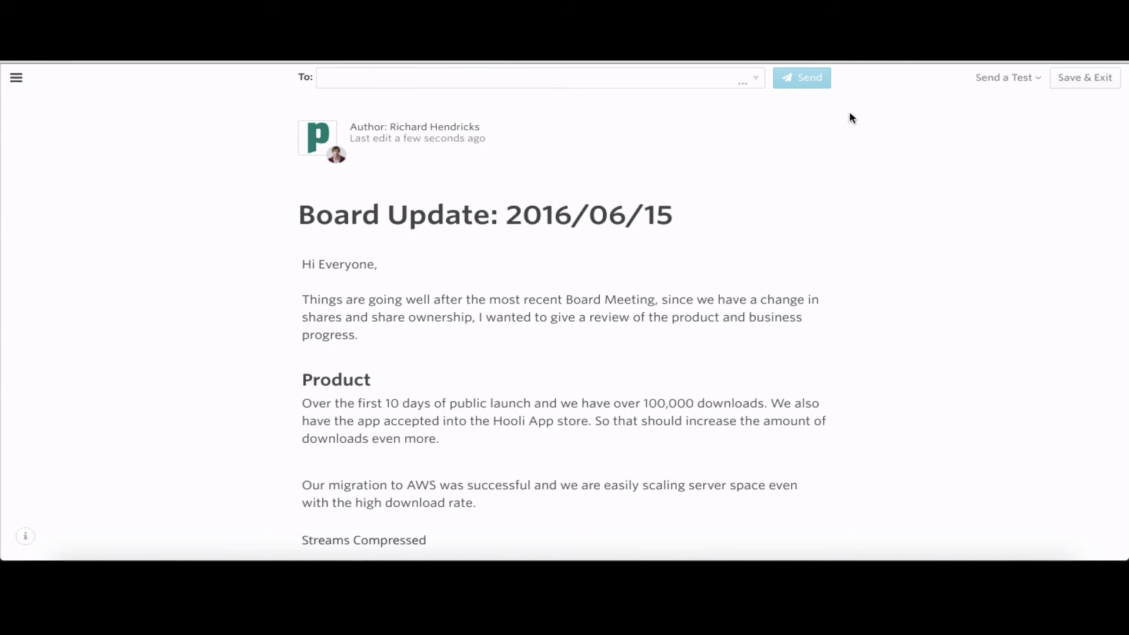
{"action": "left_click", "coordinate": [1087, 86]}
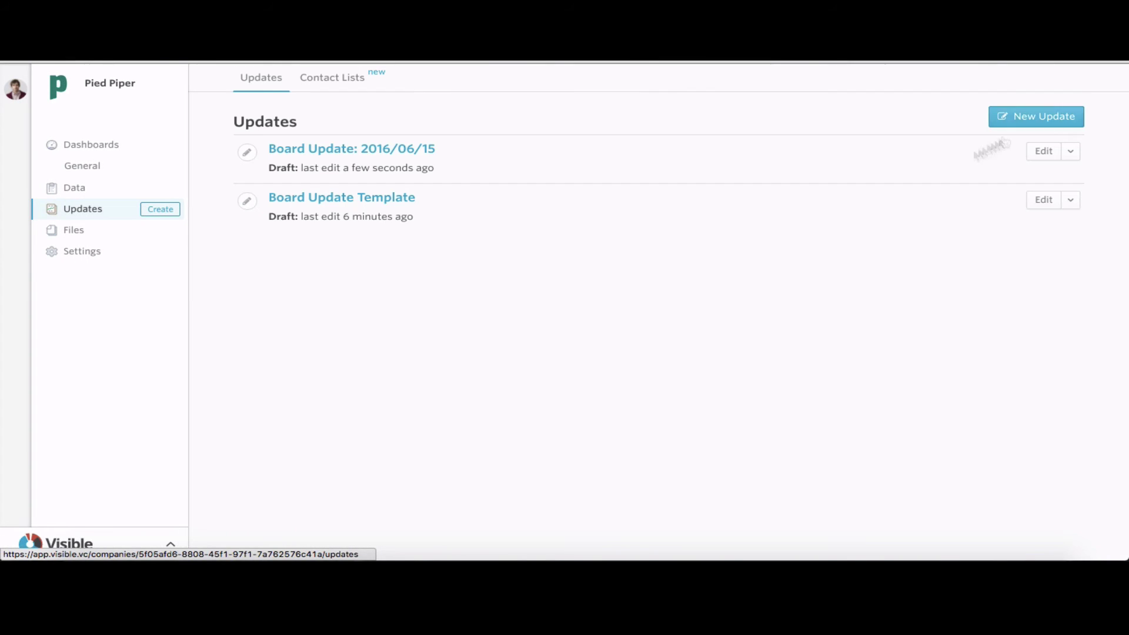
{"action": "left_click", "coordinate": [346, 80]}
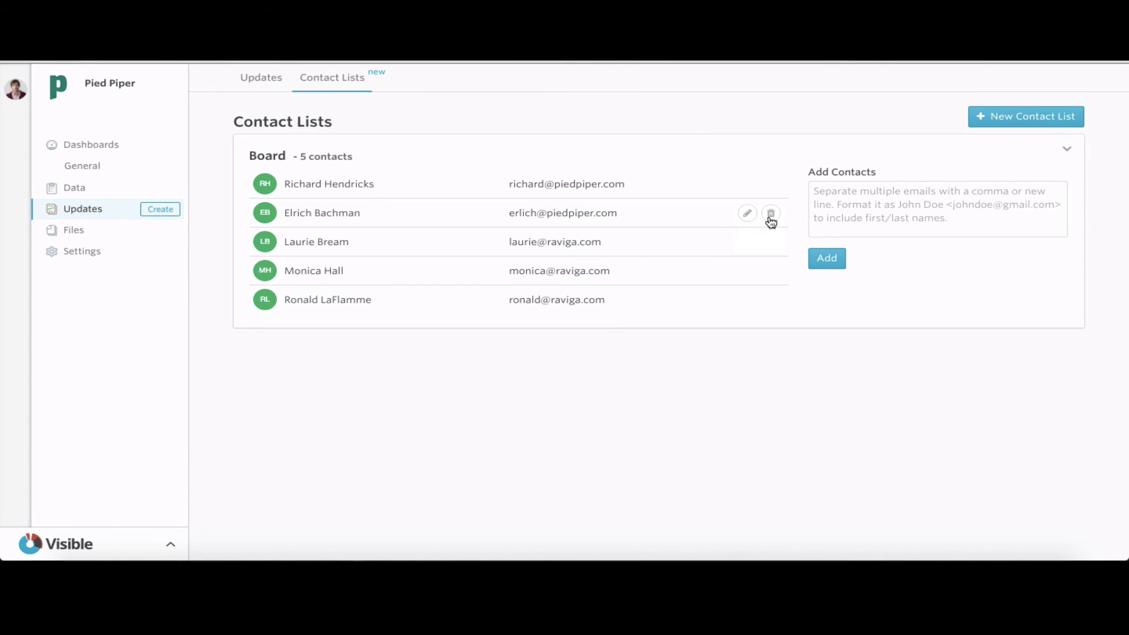
Remove one contact from the Board list and add a new contact by e-mail address
{"action": "left_click", "coordinate": [771, 214]}
{"action": "left_click", "coordinate": [419, 256]}
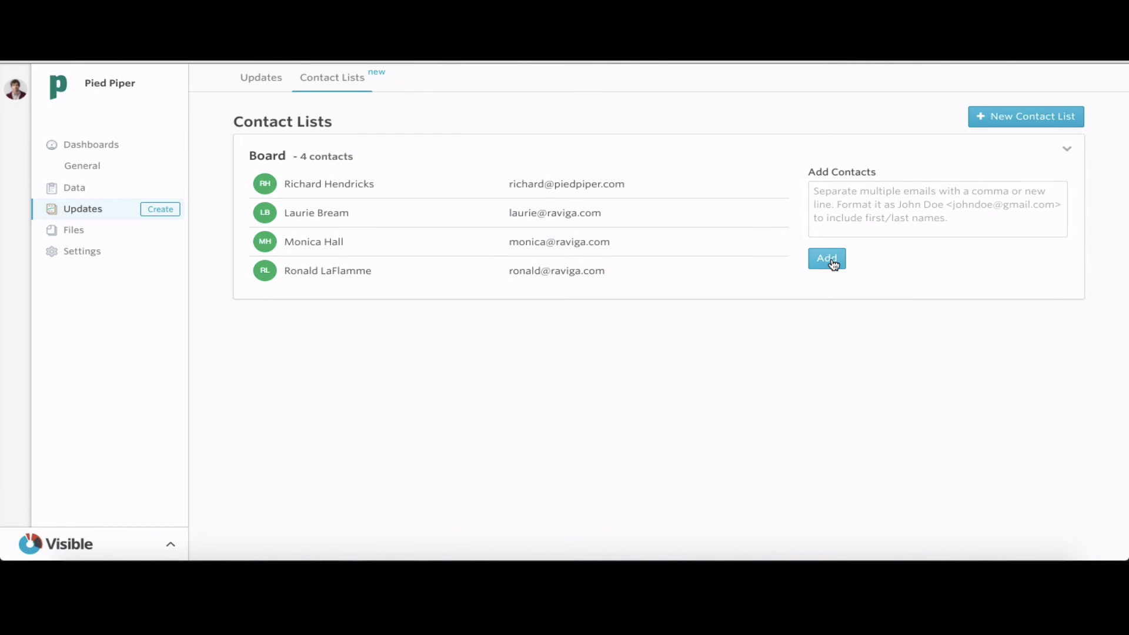
{"action": "left_click", "coordinate": [832, 262]}
{"action": "left_click", "coordinate": [842, 227]}
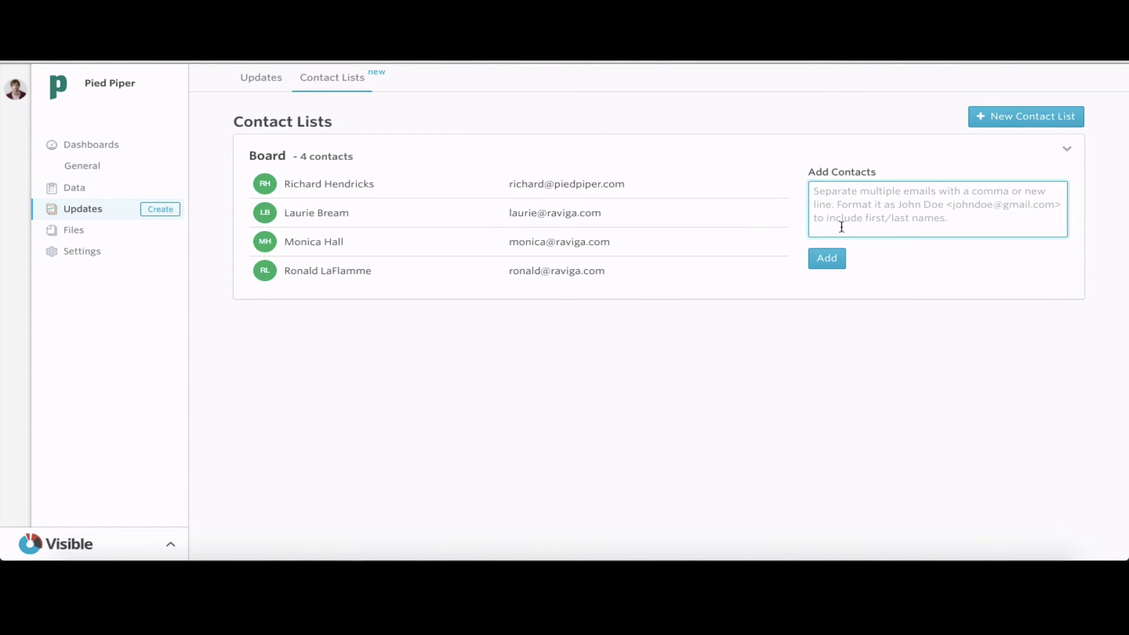
{"action": "type", "text": "Ja"}
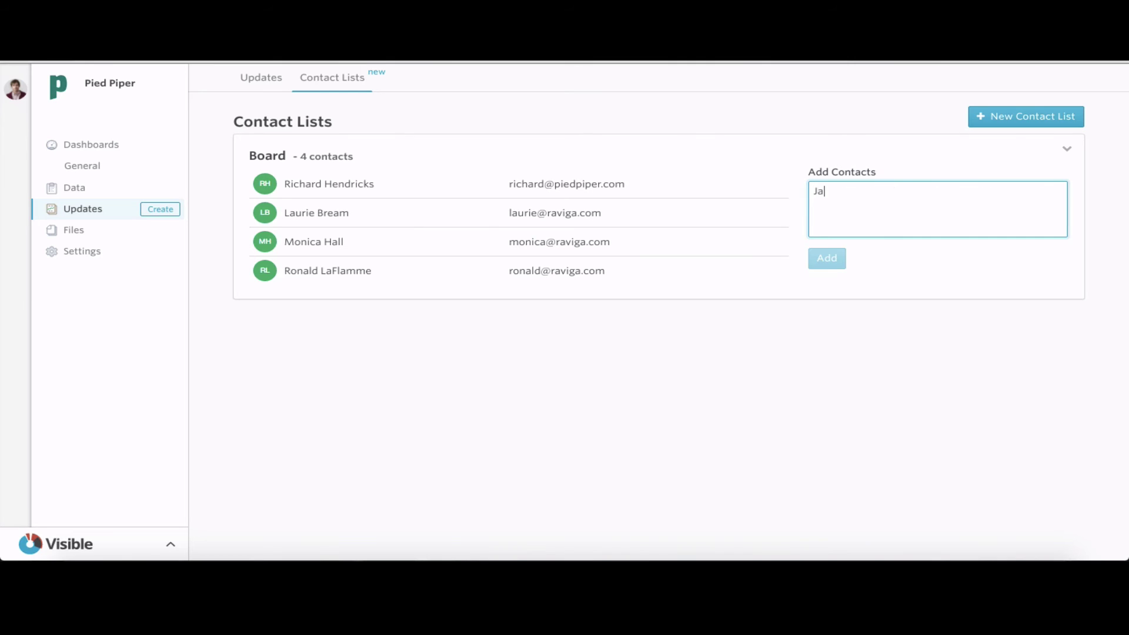
{"action": "type", "text": "red Du"}
{"action": "key", "text": "BackSpace"}
{"action": "key", "text": "BackSpace"}
{"action": "key", "text": "BackSpace"}
{"action": "key", "text": "BackSpace"}
{"action": "key", "text": "BackSpace"}
{"action": "key", "text": "BackSpace"}
{"action": "key", "text": "BackSpace"}
{"action": "key", "text": "BackSpace"}
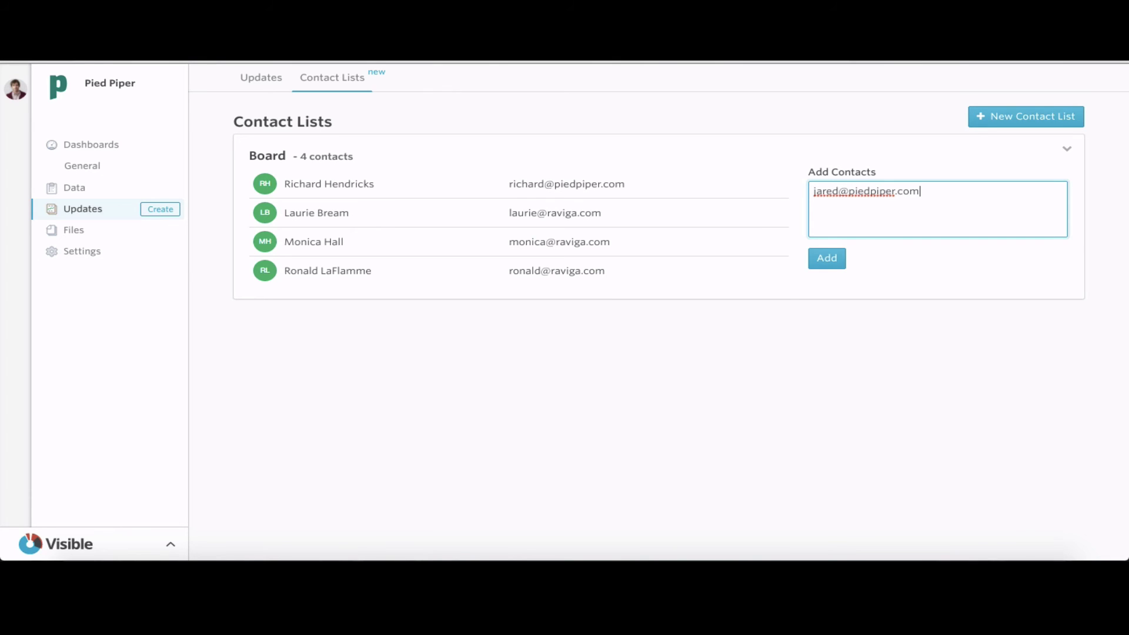
{"action": "left_click", "coordinate": [830, 265]}
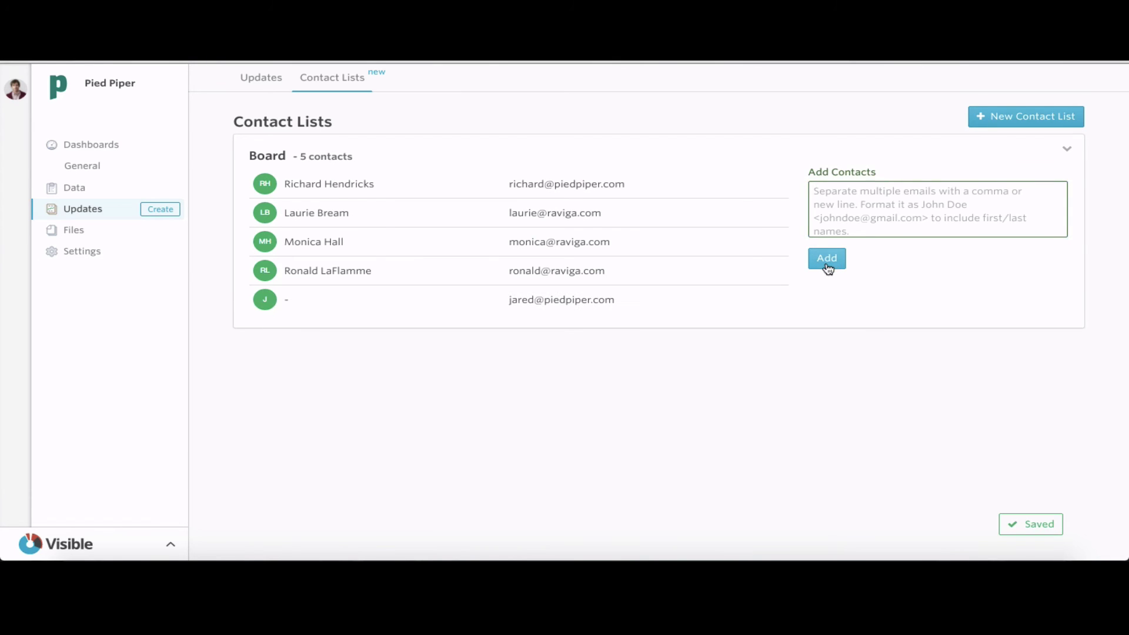
Give the new contact a first name, with a quoted nickname, and a last name
{"action": "left_click", "coordinate": [746, 301]}
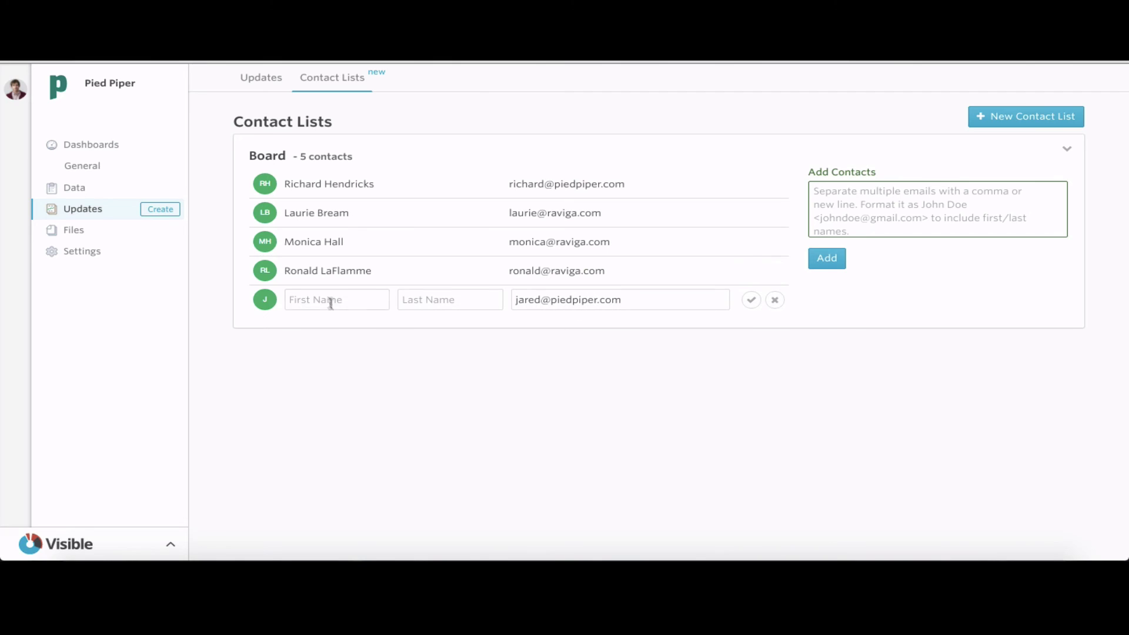
{"action": "left_click", "coordinate": [329, 301]}
{"action": "type", "text": "Jared"}
{"action": "left_click", "coordinate": [434, 300]}
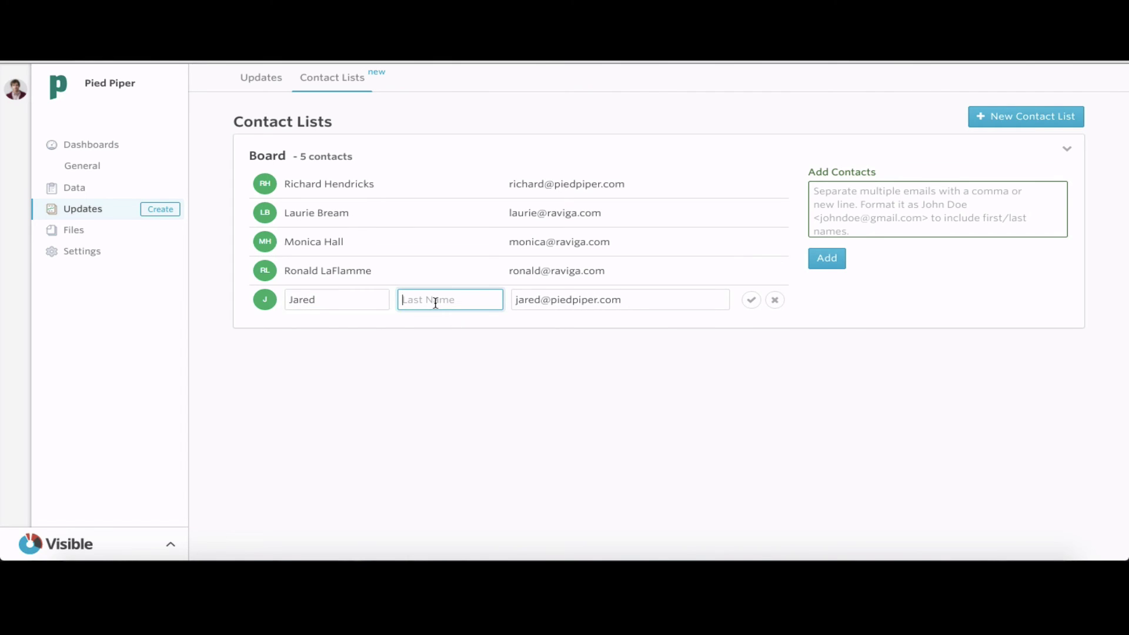
{"action": "type", "text": "Dunn"}
{"action": "left_click", "coordinate": [288, 301]}
{"action": "type", "text": "Donald ("}
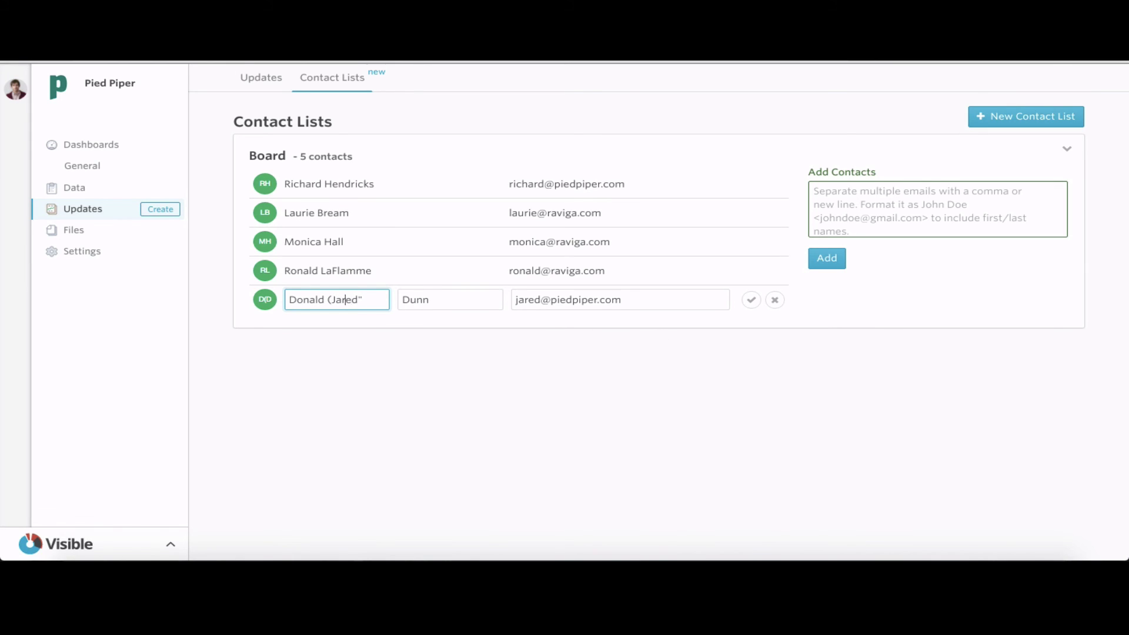
{"action": "key", "text": "BackSpace"}
{"action": "type", "text": "\""}
{"action": "left_click", "coordinate": [753, 301]}
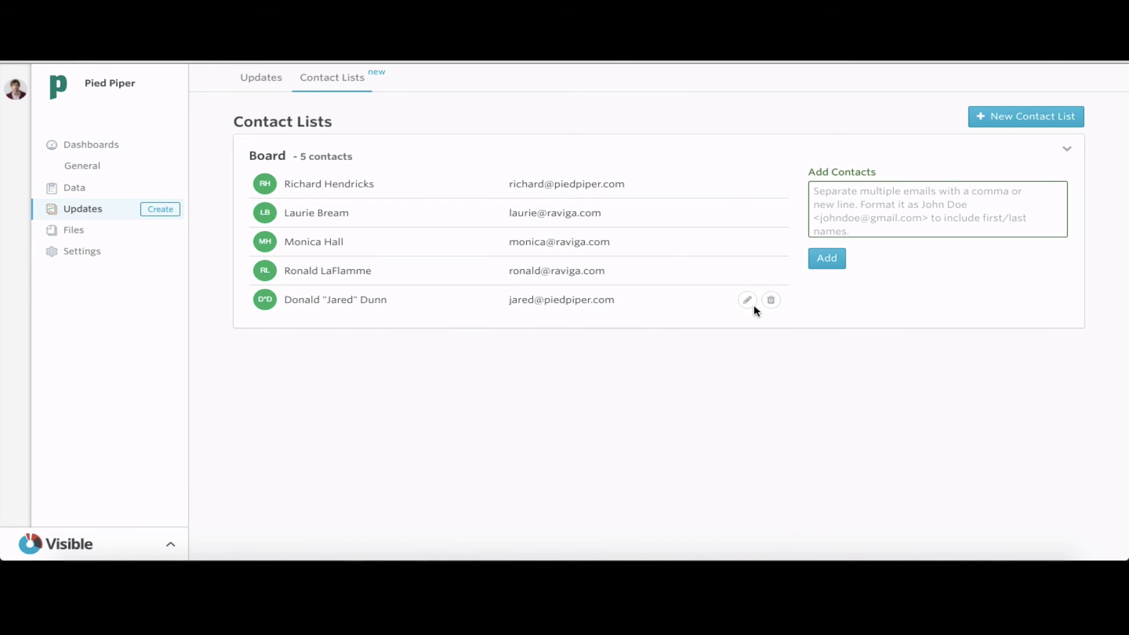
Set the 5-contact Board list as recipients of the reopened Board Update: 2016/06/15 draft
{"action": "left_click", "coordinate": [265, 82]}
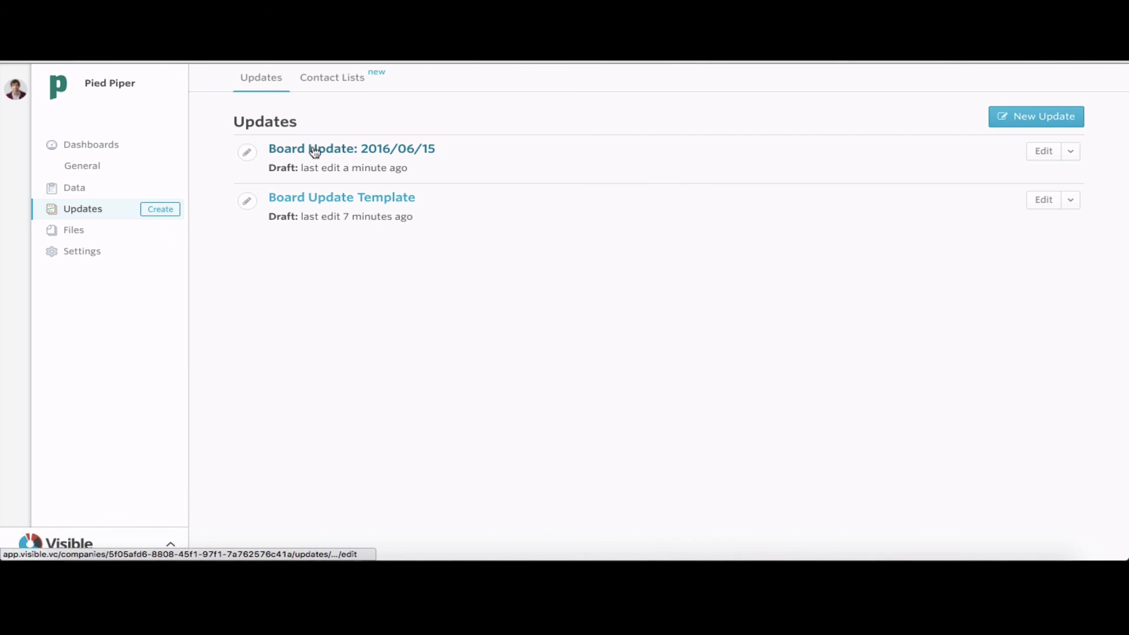
{"action": "left_click", "coordinate": [1036, 160]}
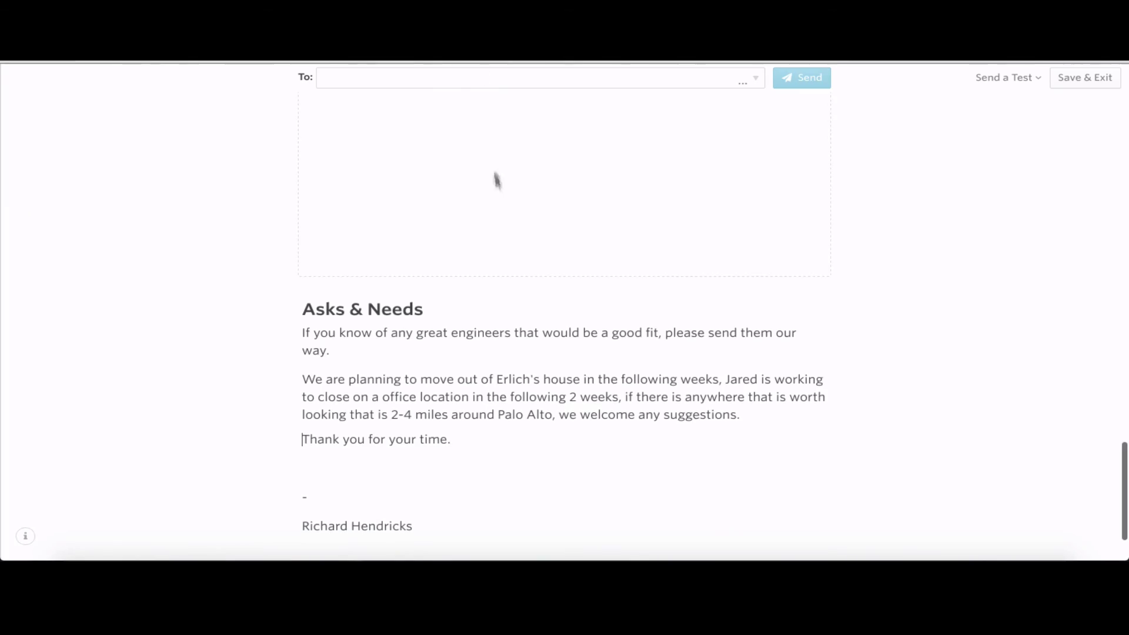
{"action": "scroll", "coordinate": [494, 188], "scroll_direction": "up", "scroll_amount": 8}
{"action": "scroll", "coordinate": [495, 206], "scroll_direction": "up", "scroll_amount": 10}
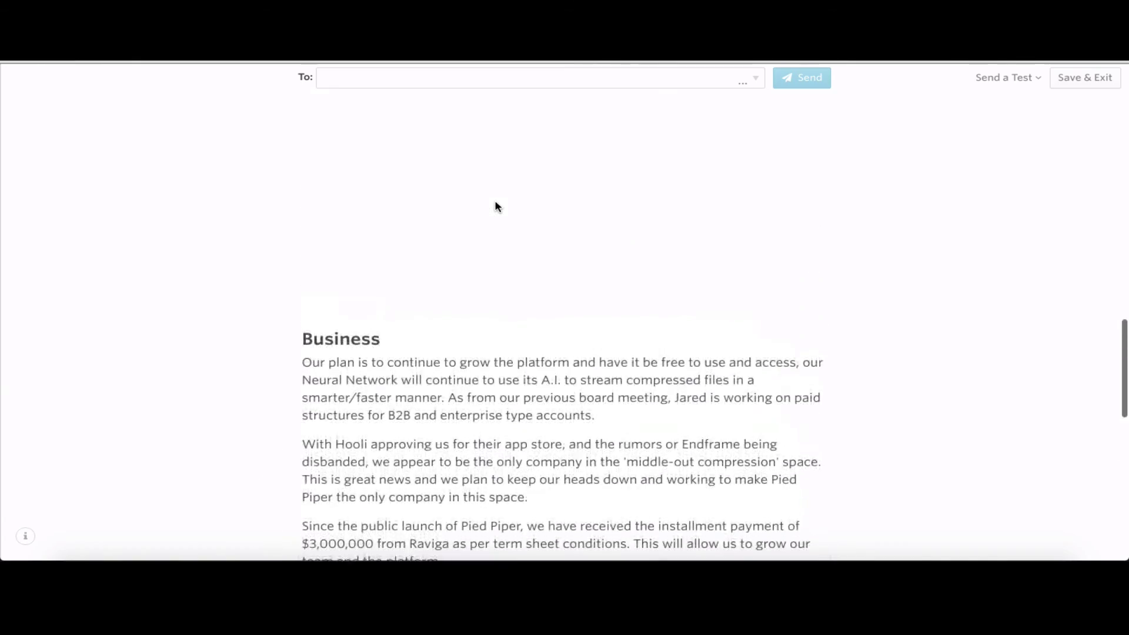
{"action": "scroll", "coordinate": [495, 206], "scroll_direction": "up", "scroll_amount": 10}
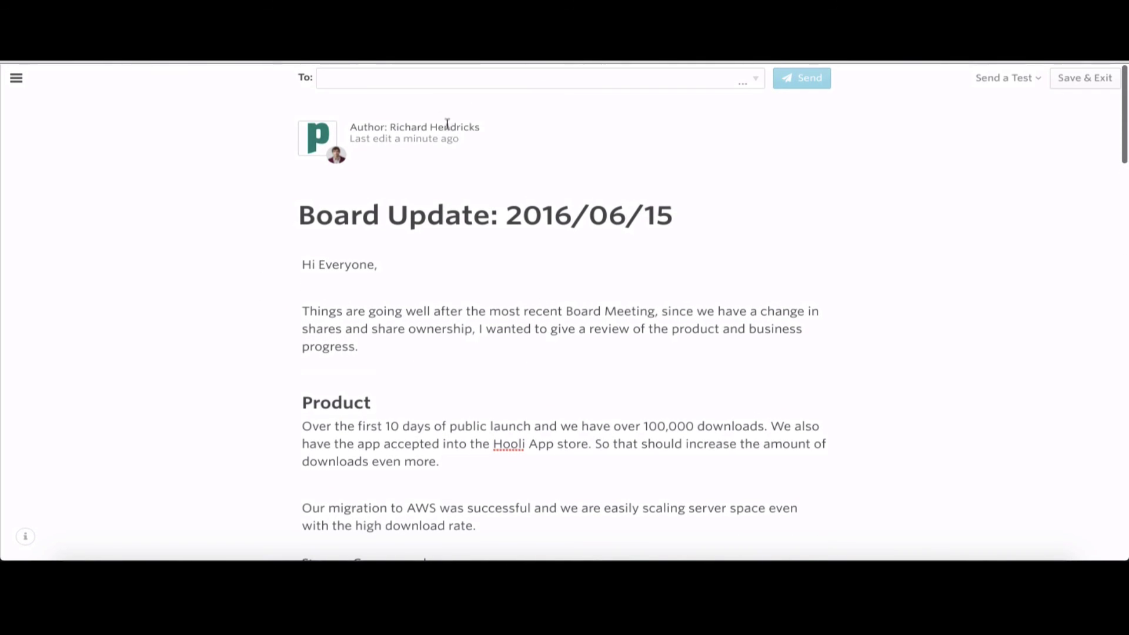
{"action": "left_click", "coordinate": [416, 78]}
{"action": "left_click", "coordinate": [413, 125]}
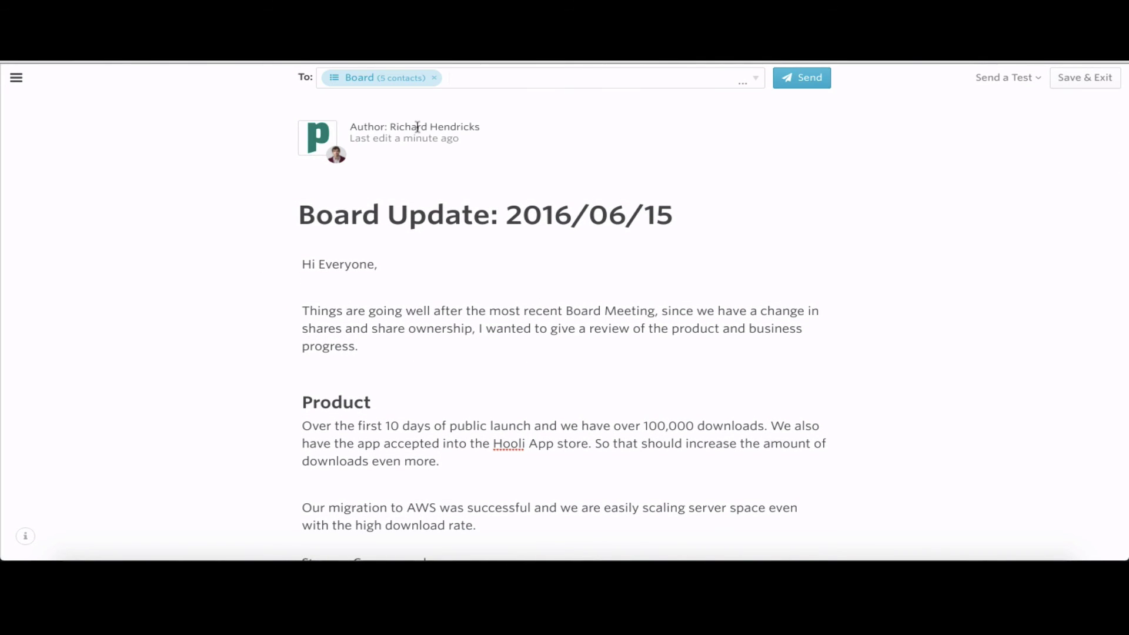